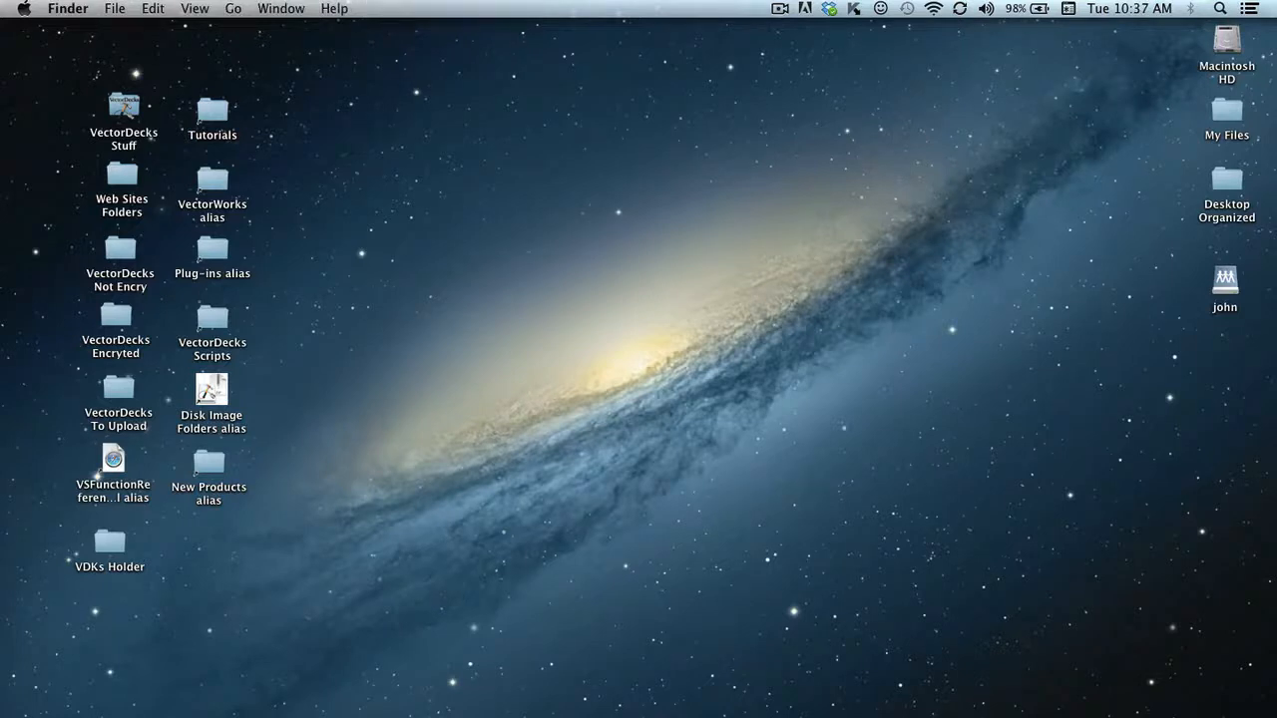
# Open the VectorDecks product email and read the download details and the instructions for entering the serial number
pyautogui.click(1095, 717)
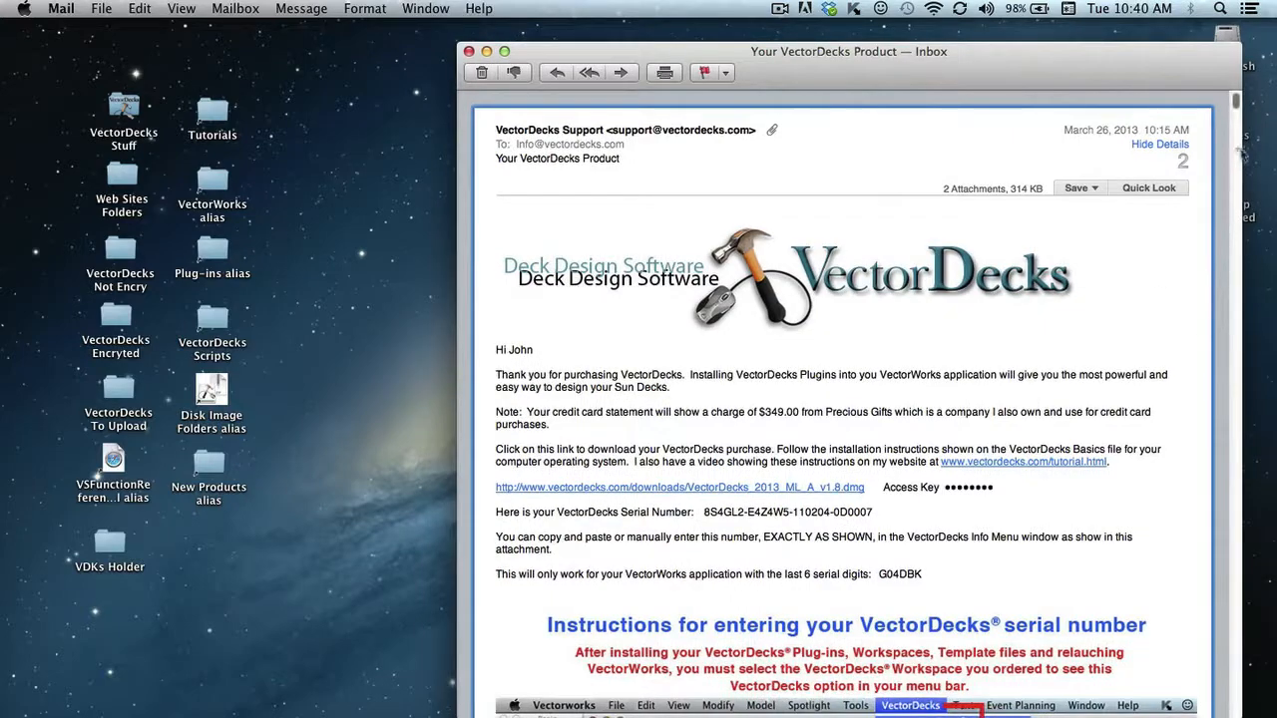
pyautogui.scroll(-5, 1237, 116)
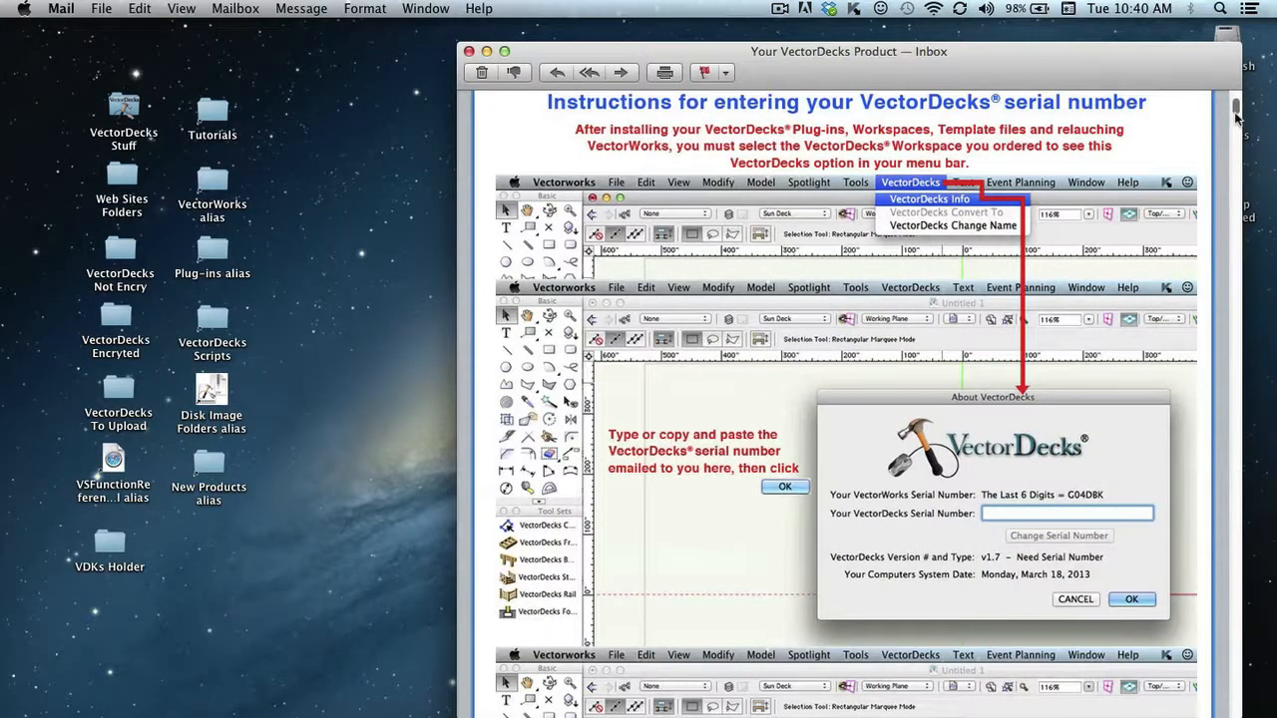
pyautogui.scroll(-4, 1237, 115)
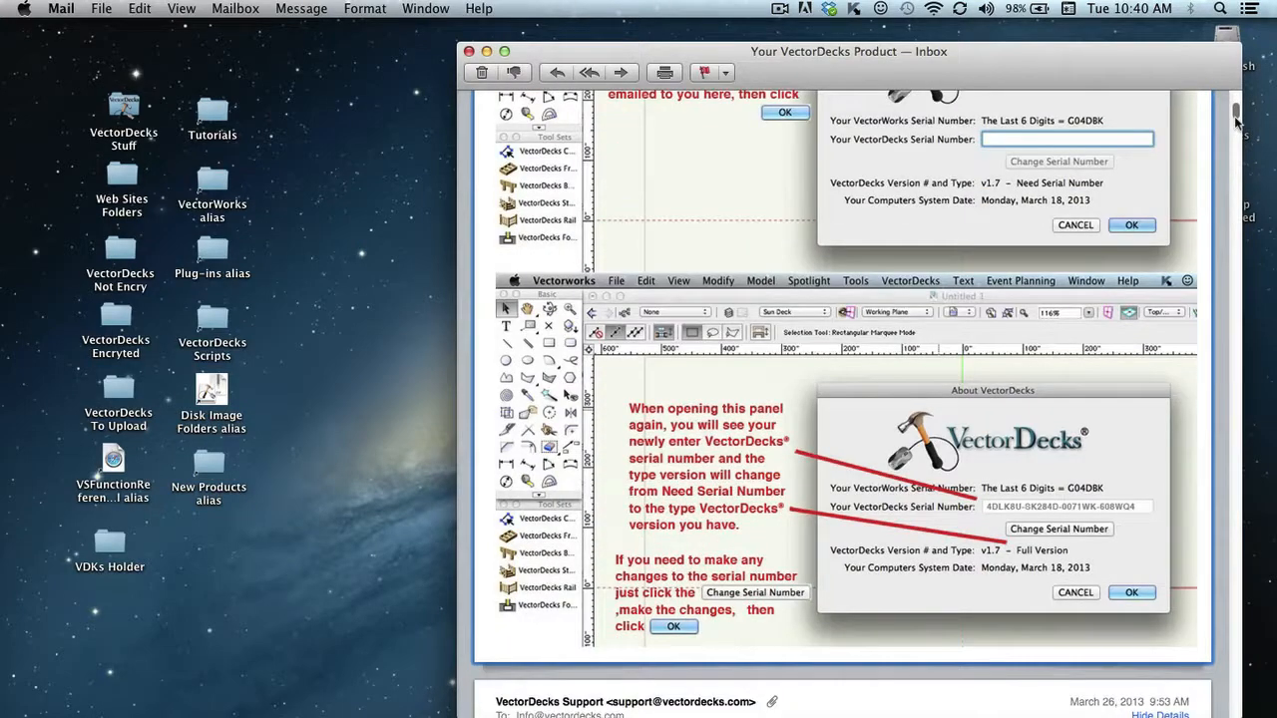
pyautogui.scroll(2, 1237, 116)
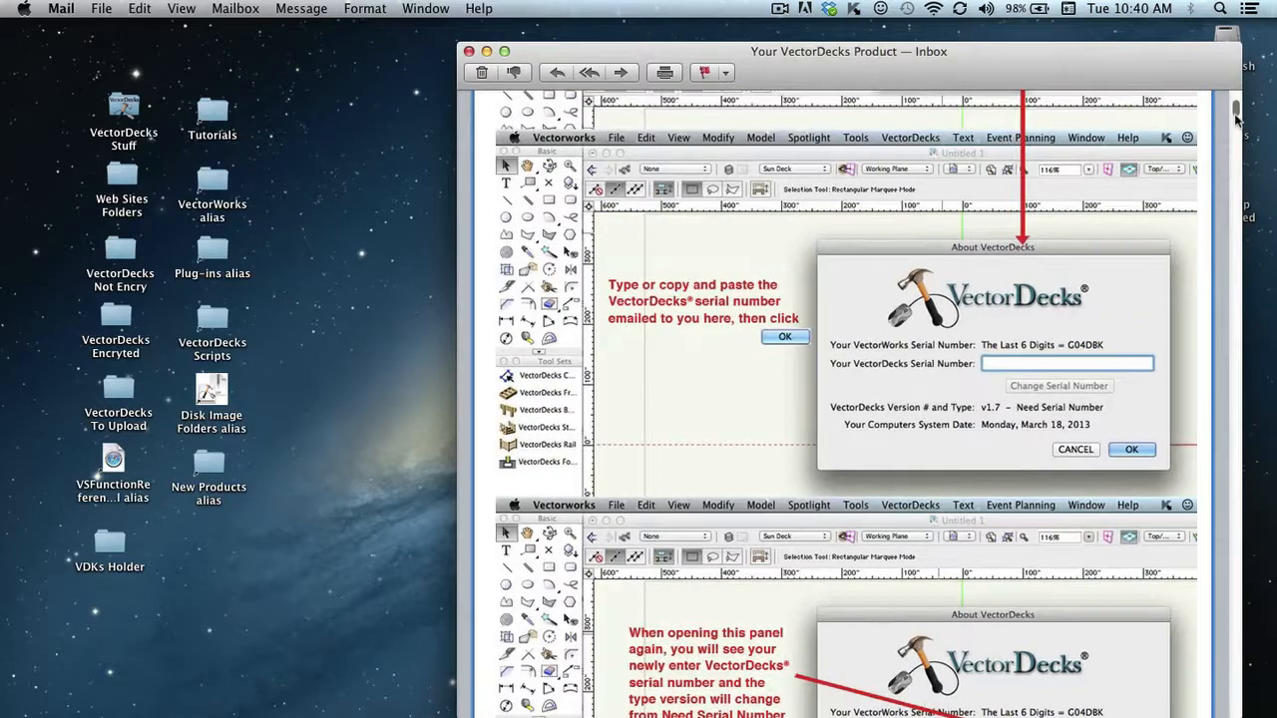
pyautogui.scroll(2, 1237, 115)
pyautogui.scroll(2, 1237, 116)
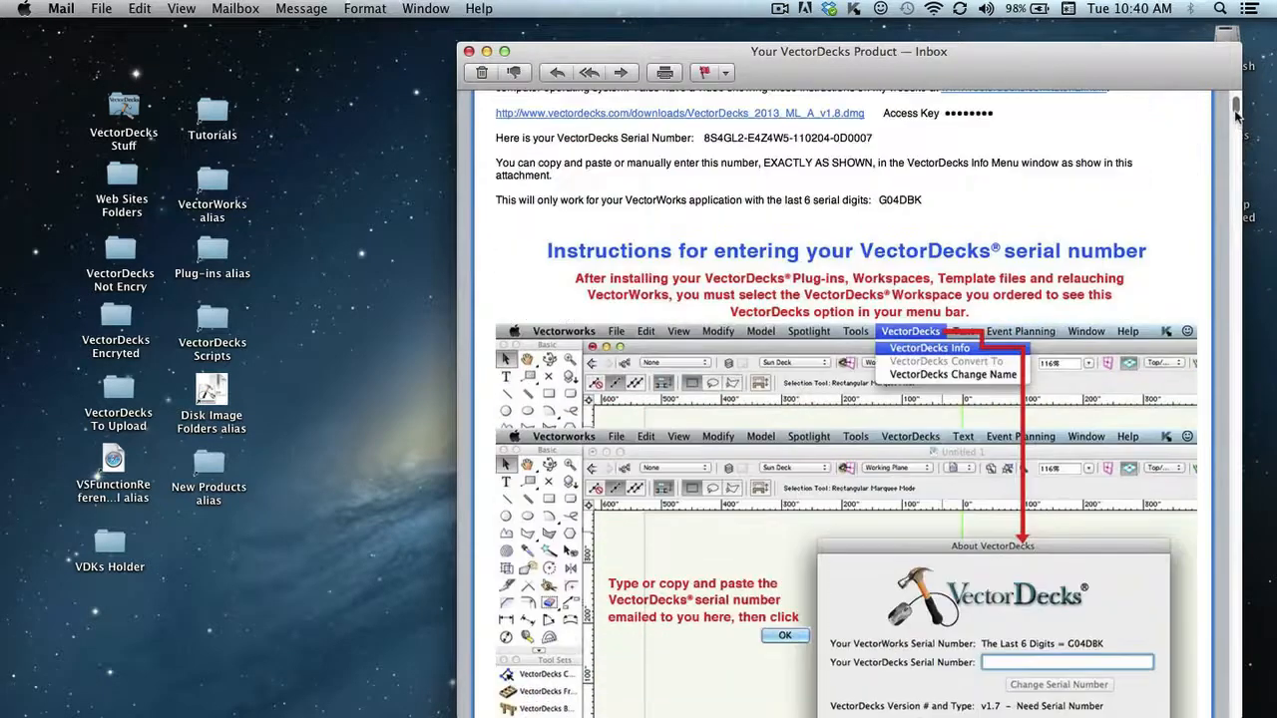
pyautogui.scroll(2, 1237, 115)
pyautogui.scroll(1, 1237, 116)
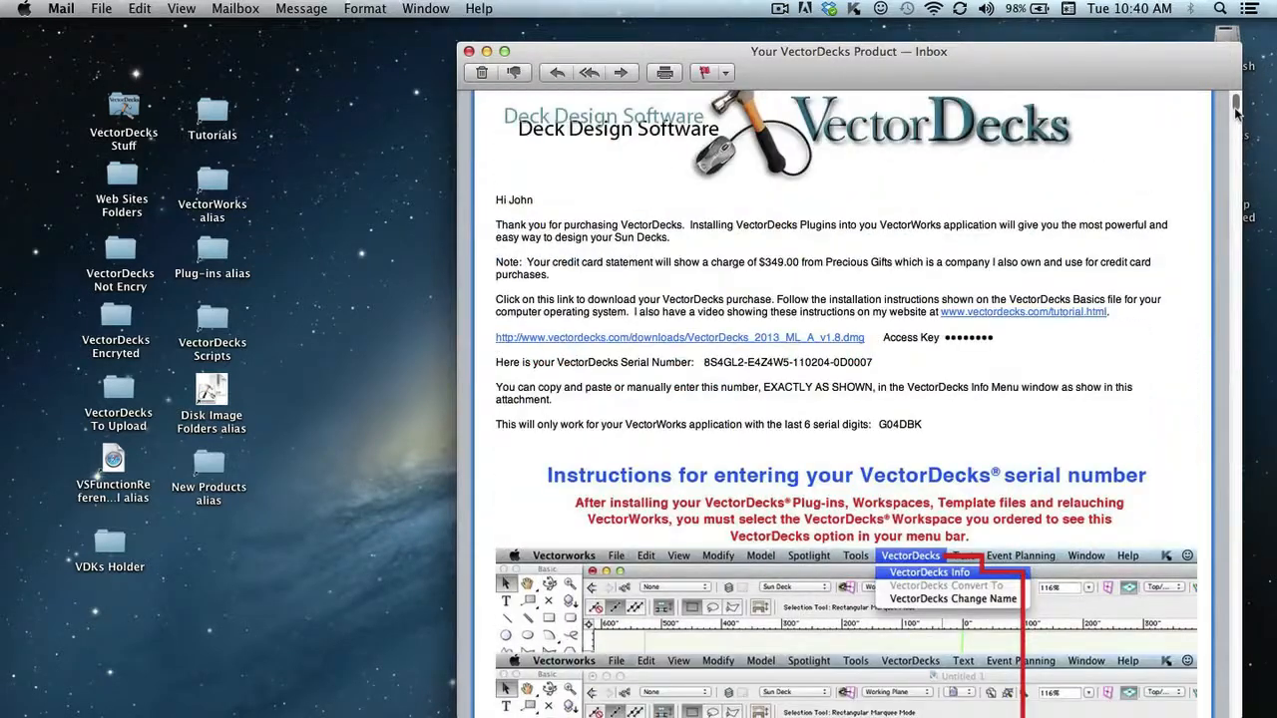
pyautogui.scroll(2, 1237, 115)
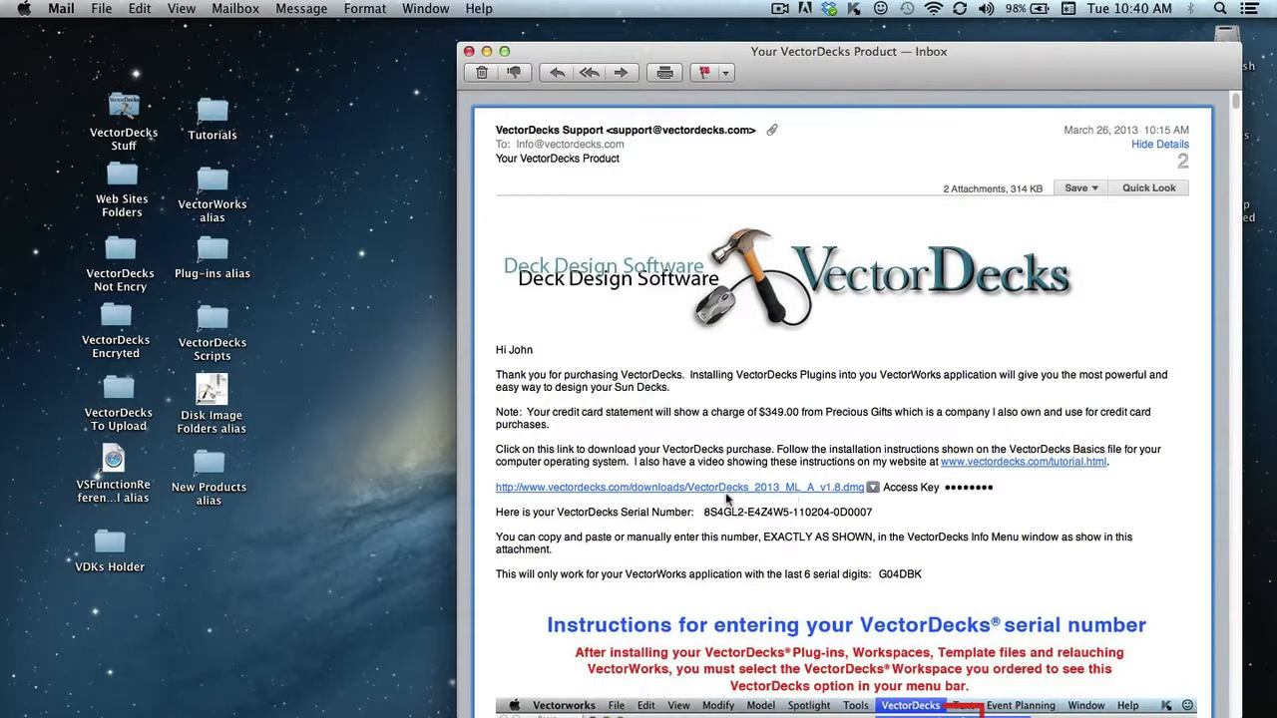
# Download VectorDecks_2013_ML_A_v1.8.dmg from the email link, open the disk image and accept its license agreement
pyautogui.click(716, 488)
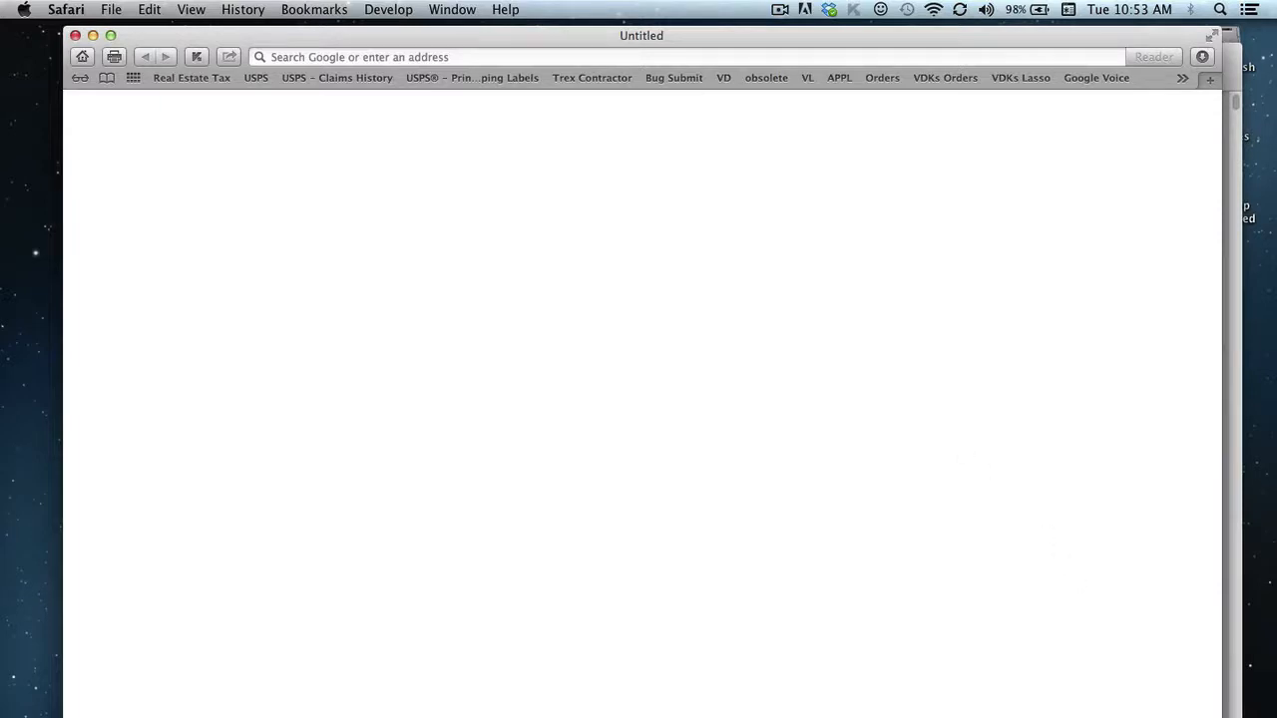
pyautogui.click(1202, 717)
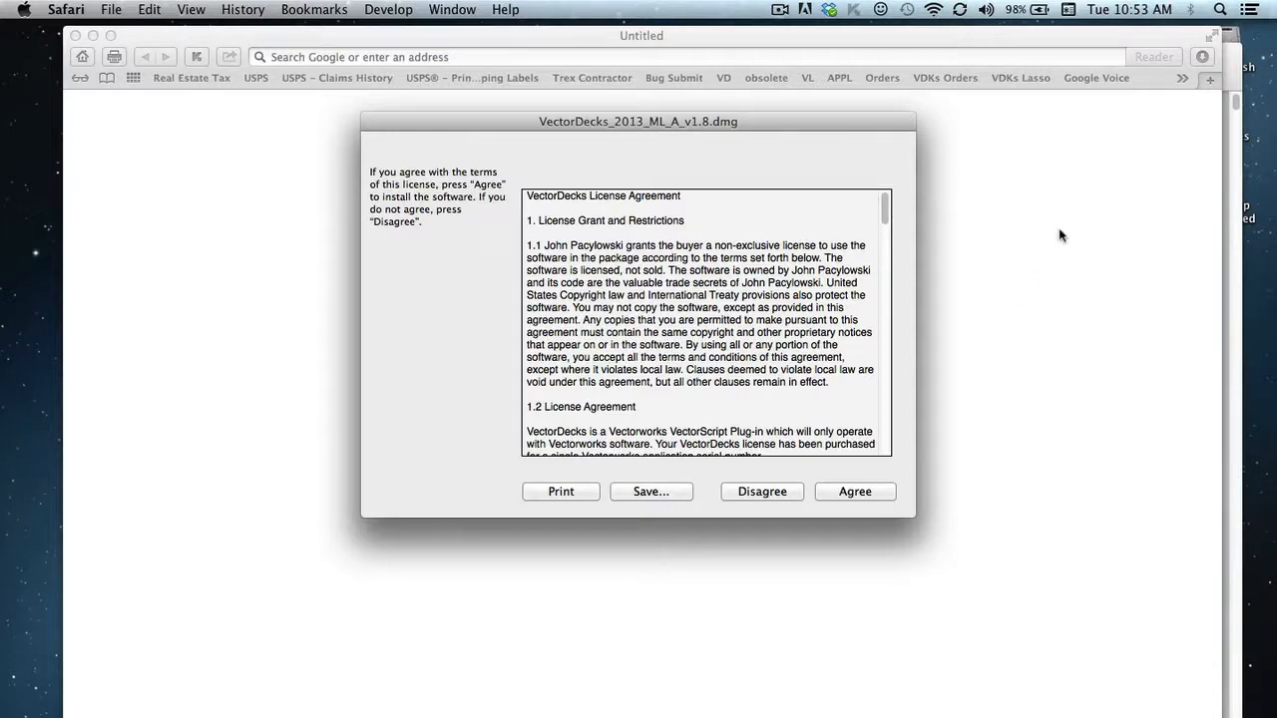
pyautogui.click(1232, 72)
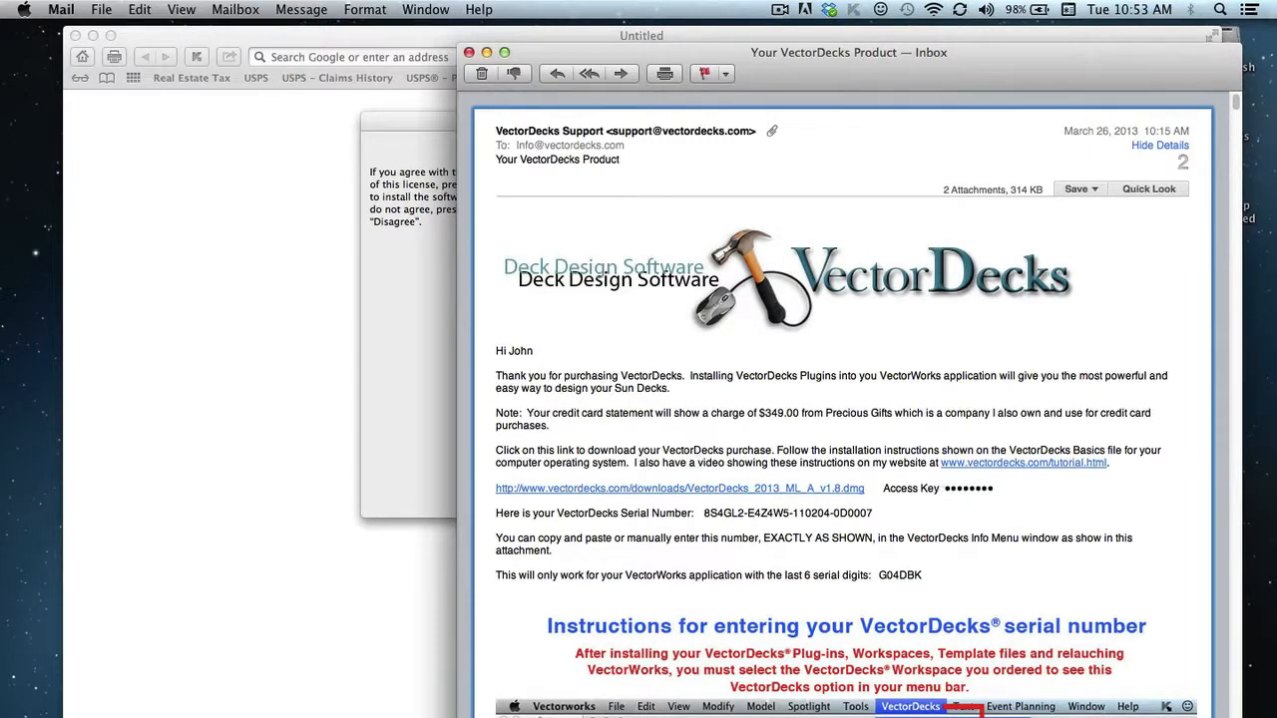
pyautogui.click(414, 427)
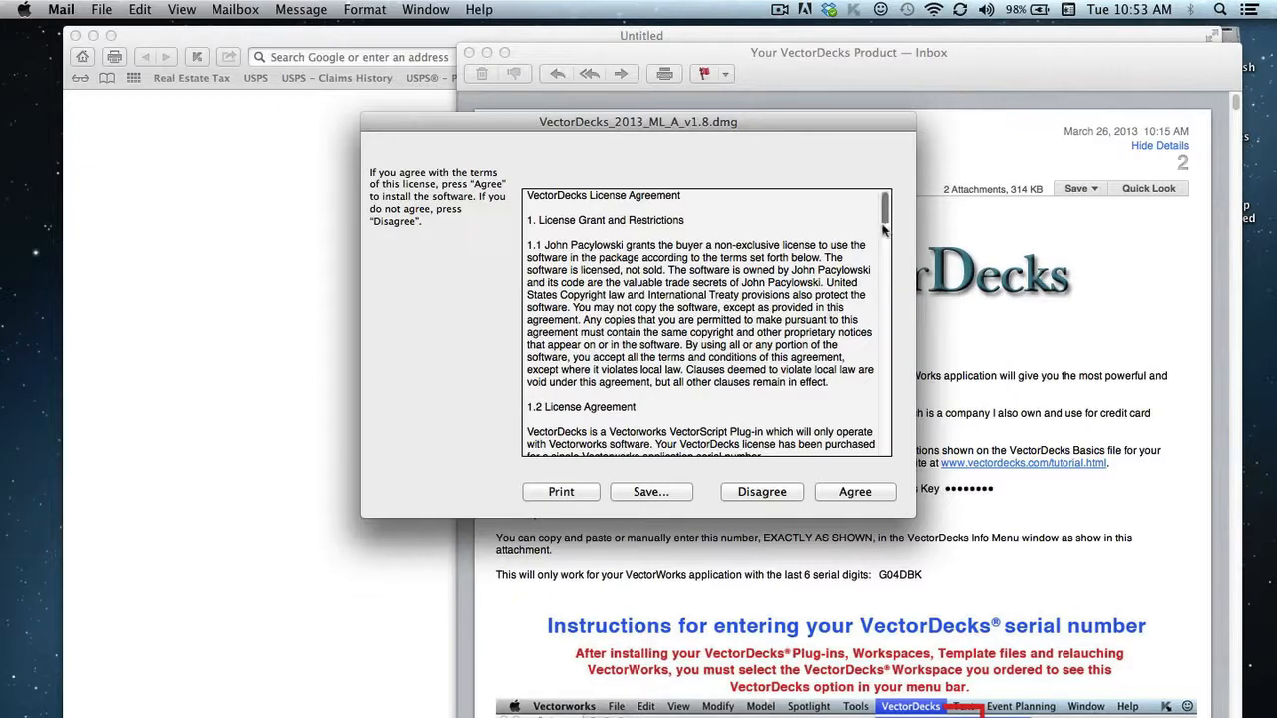
pyautogui.moveTo(887, 224); pyautogui.dragTo(892, 473)
pyautogui.click(854, 491)
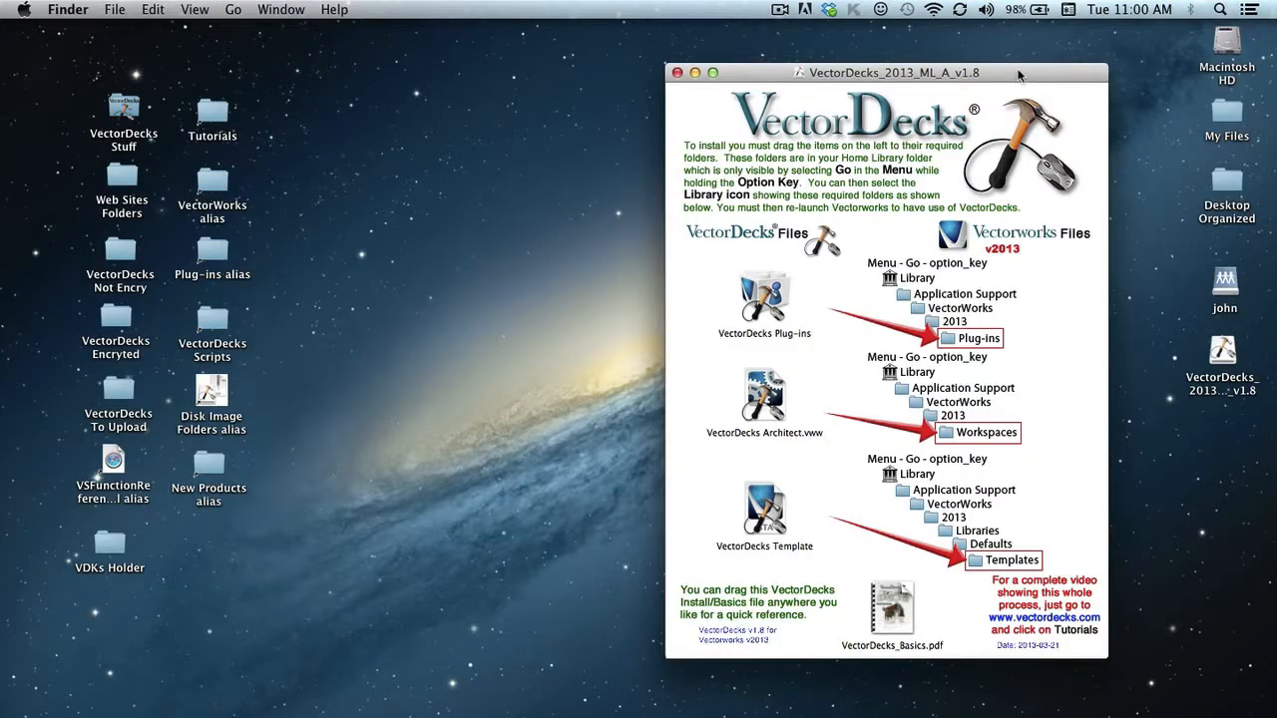
# Move the VectorDecks disk image window aside and open the hidden user Library folder in Finder
pyautogui.moveTo(1019, 75); pyautogui.dragTo(797, 121)
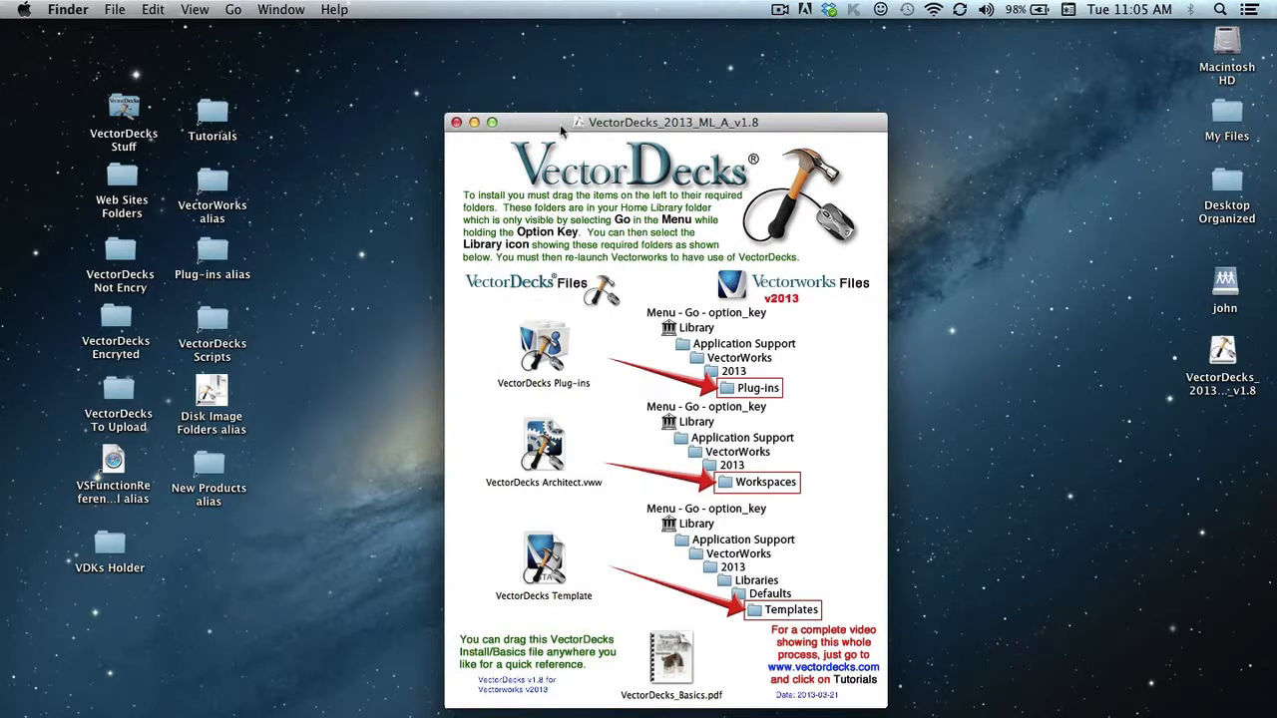
pyautogui.moveTo(560, 126); pyautogui.dragTo(761, 89)
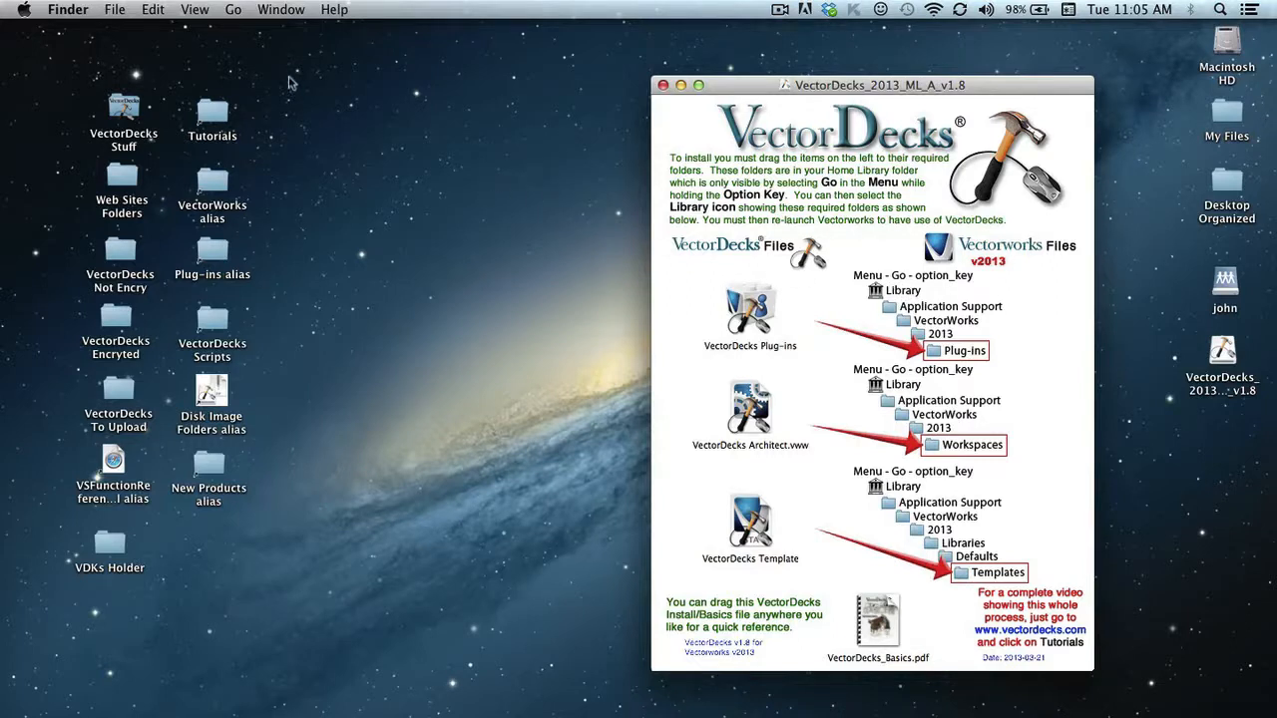
pyautogui.click(233, 10)
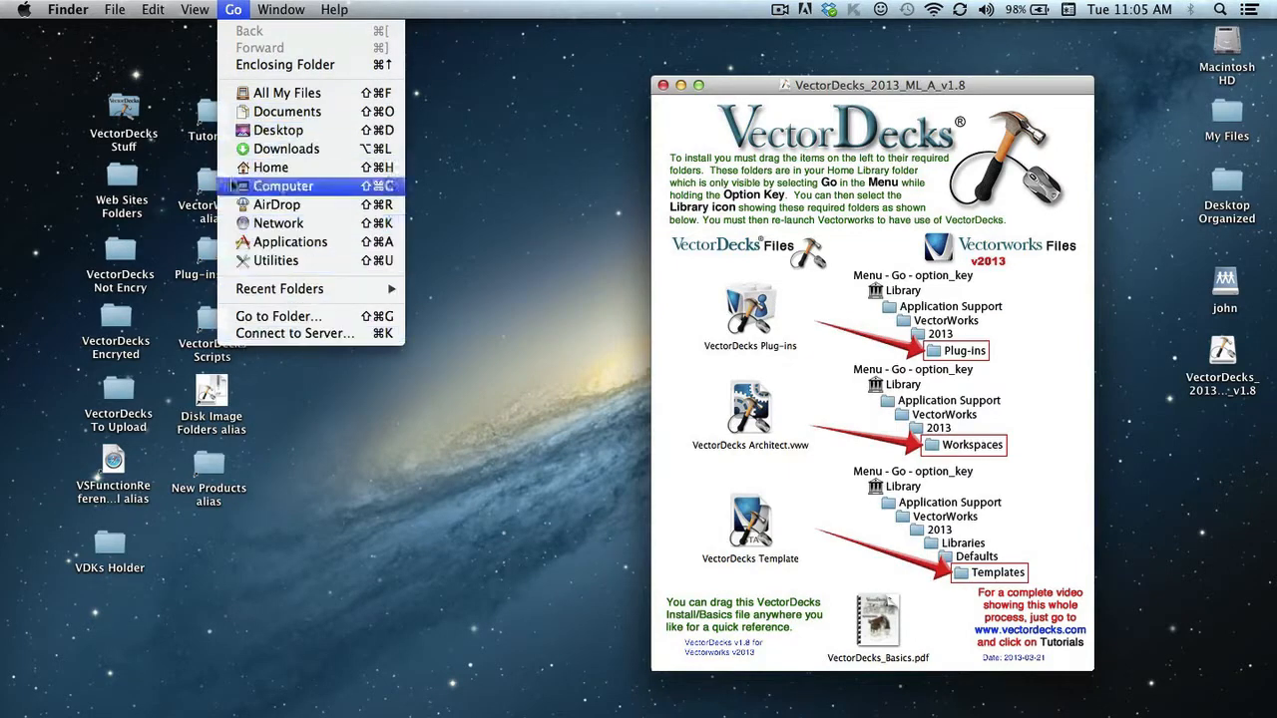
pyautogui.click(231, 8)
pyautogui.click(232, 9)
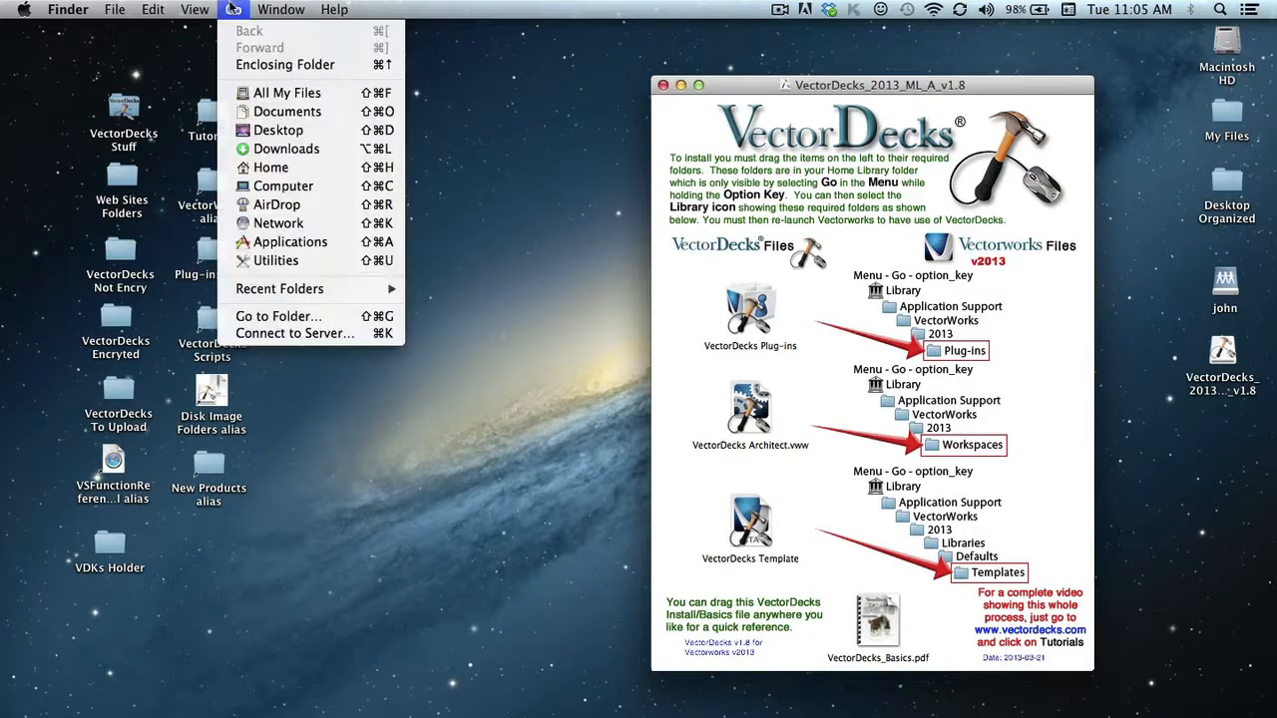
pyautogui.press('alt')
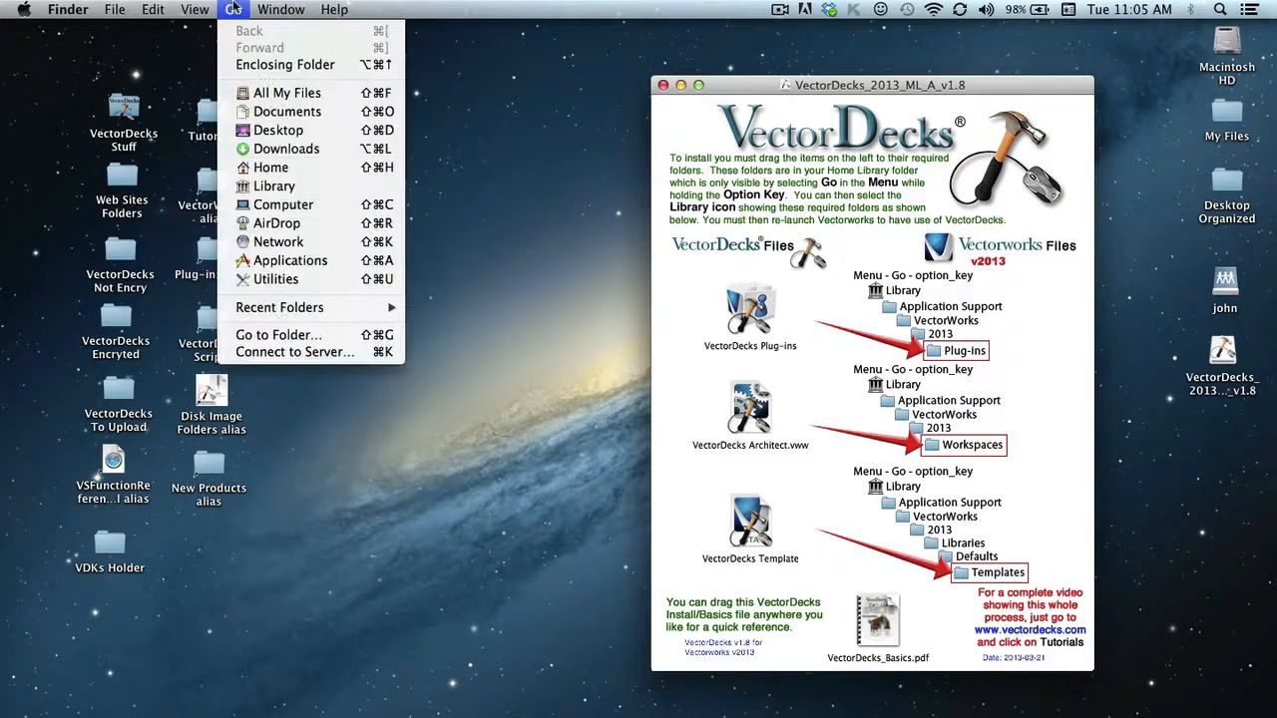
pyautogui.click(233, 9)
pyautogui.click(232, 9)
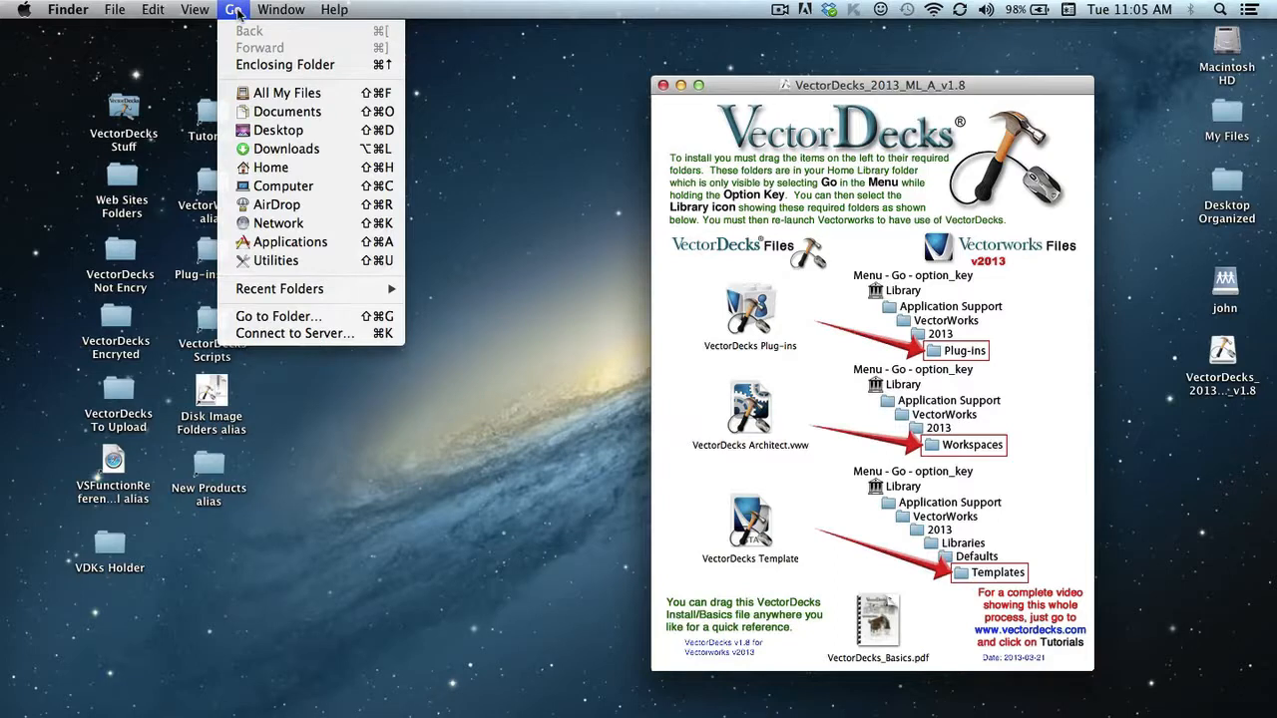
pyautogui.press('alt')
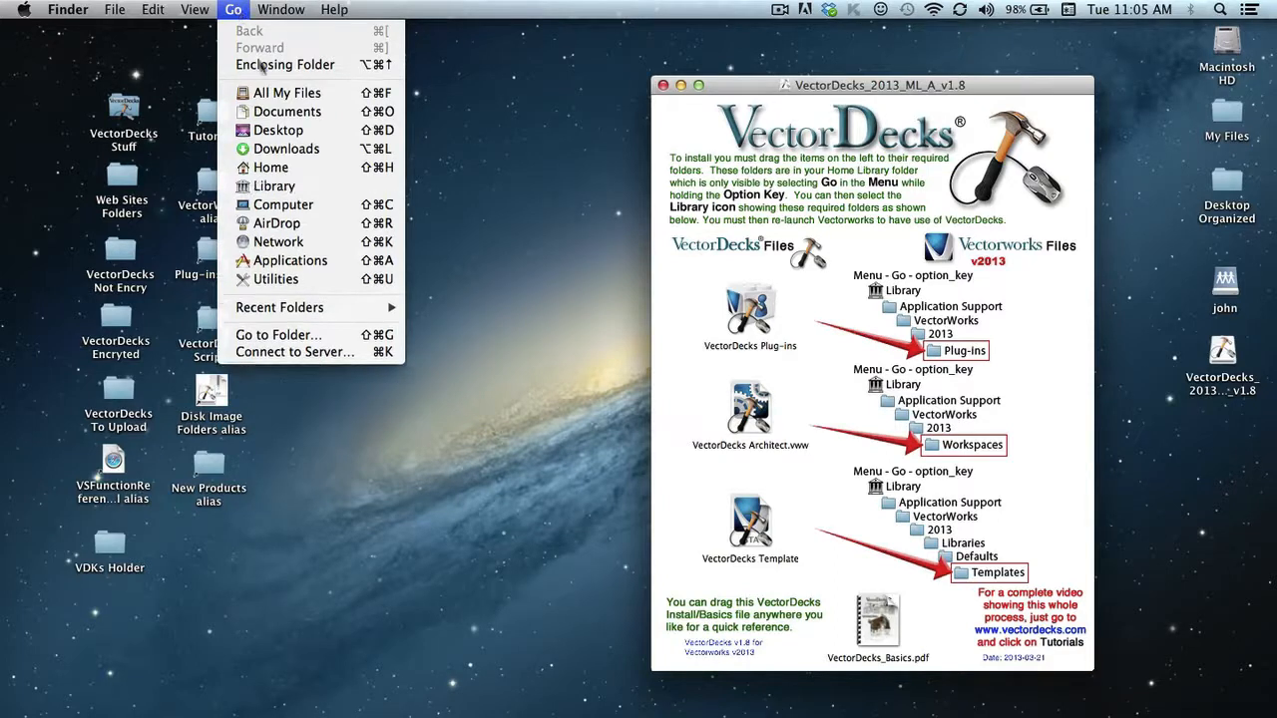
pyautogui.click(272, 187)
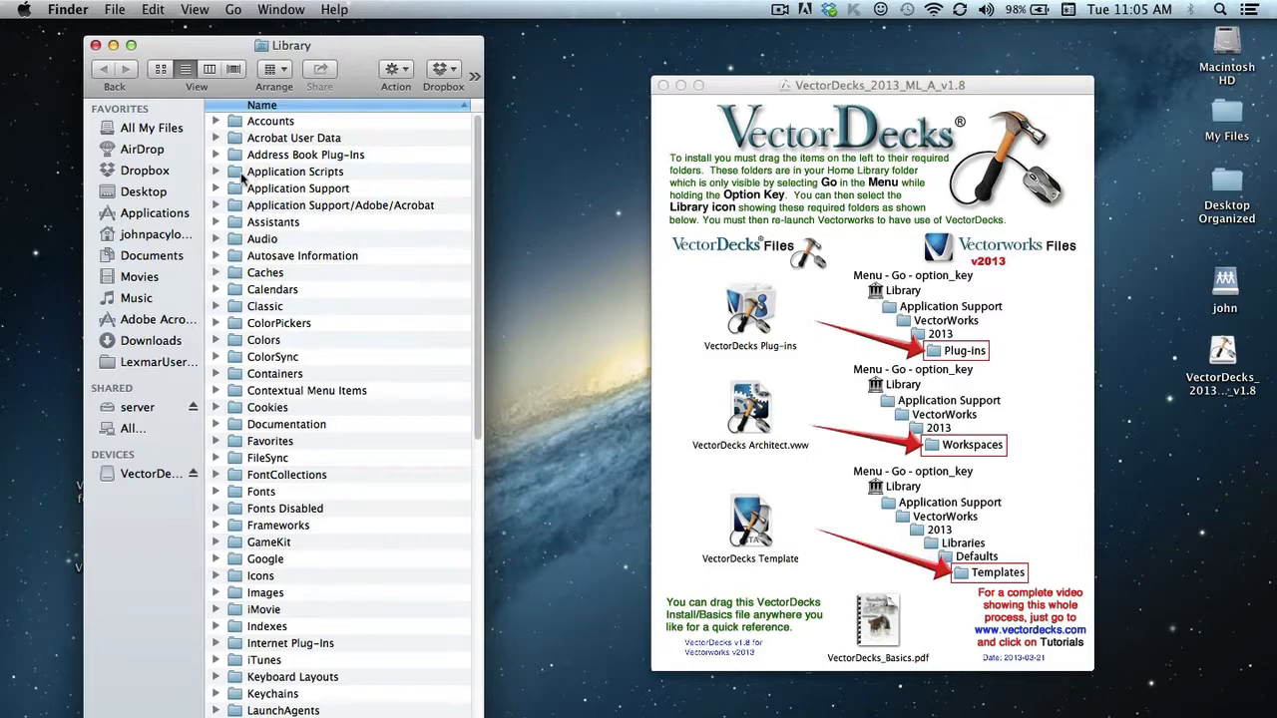
# Open Application Support > VectorWorks > 2013 and shorten the folder window so it fits on the desktop
pyautogui.click(239, 190)
pyautogui.doubleClick(238, 189)
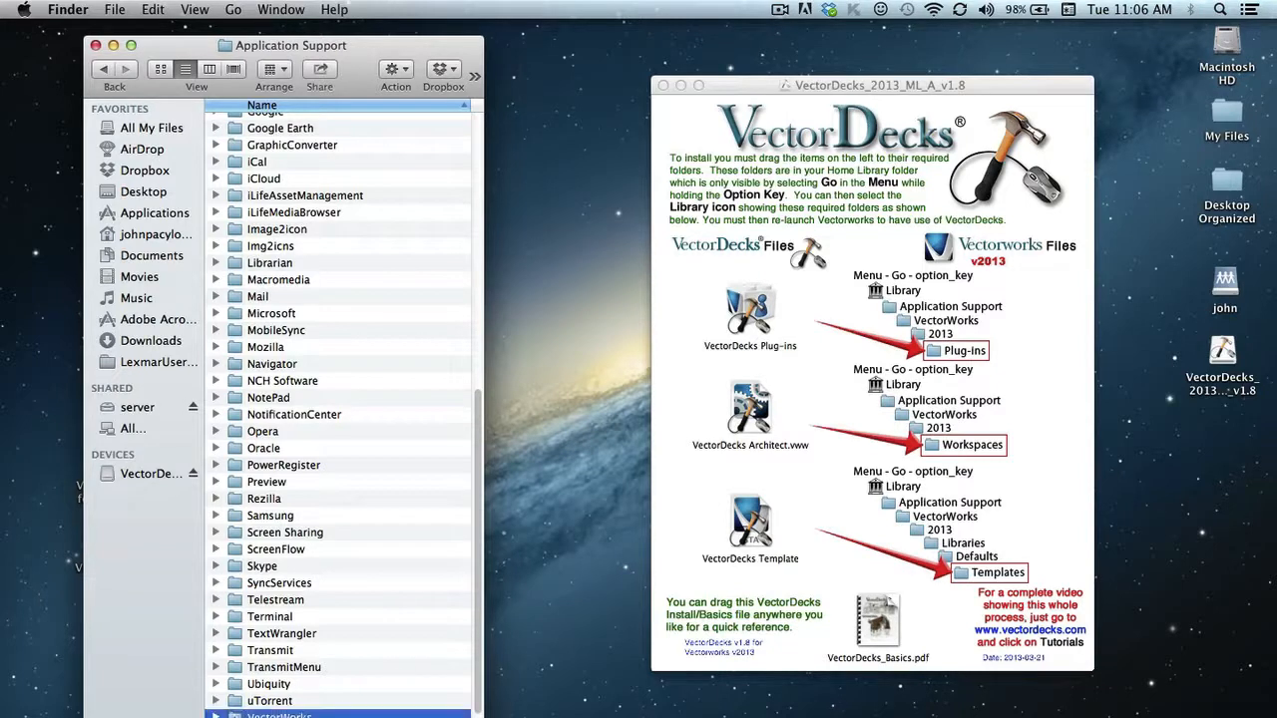
pyautogui.doubleClick(261, 714)
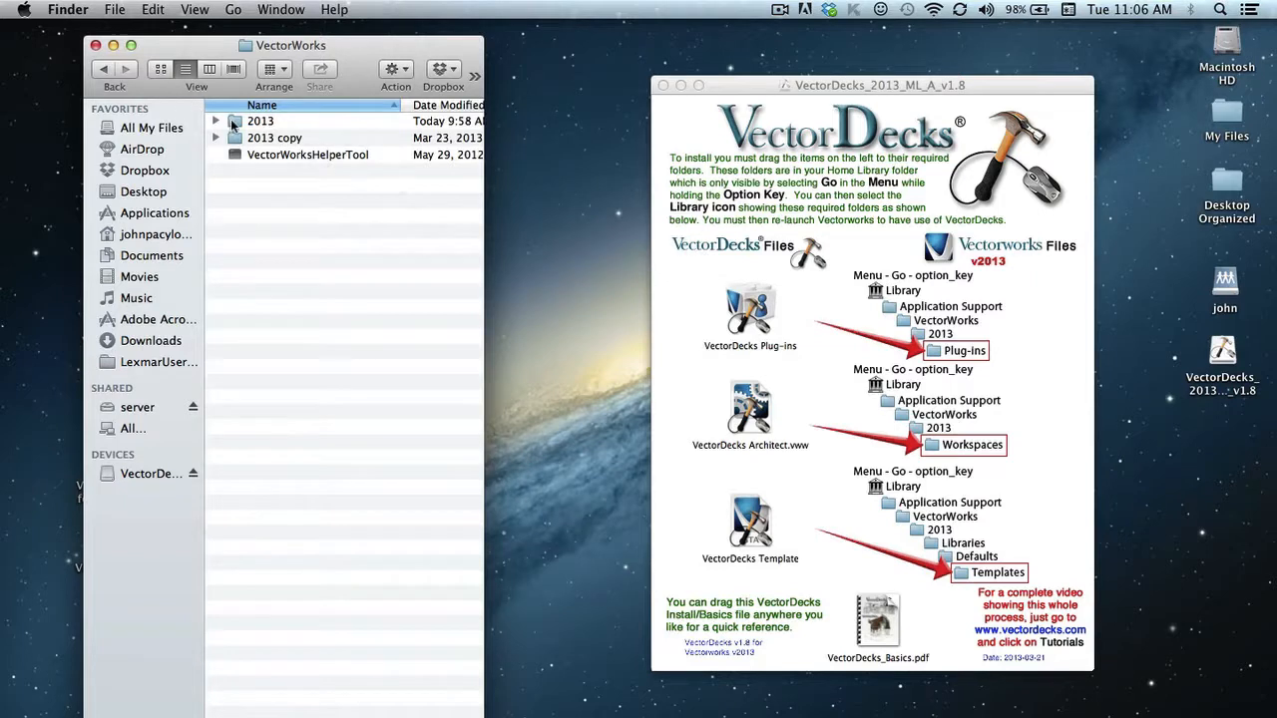
pyautogui.doubleClick(231, 122)
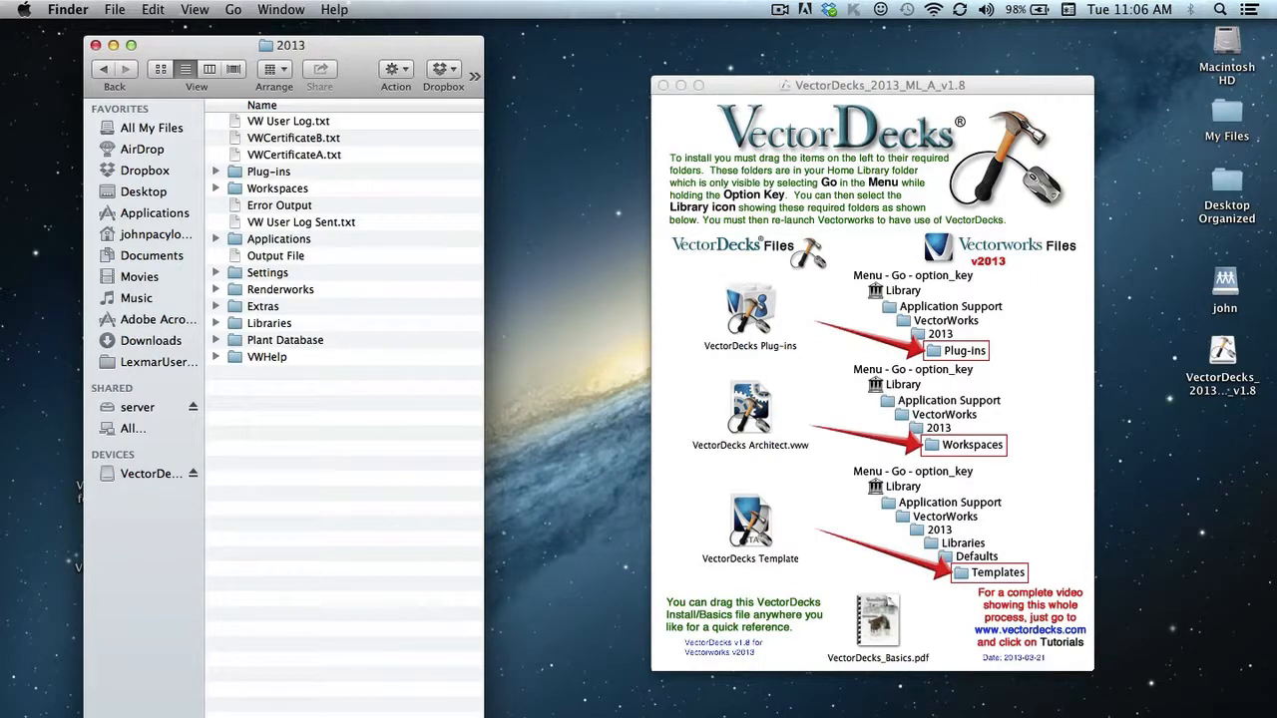
pyautogui.moveTo(483, 717); pyautogui.dragTo(483, 540)
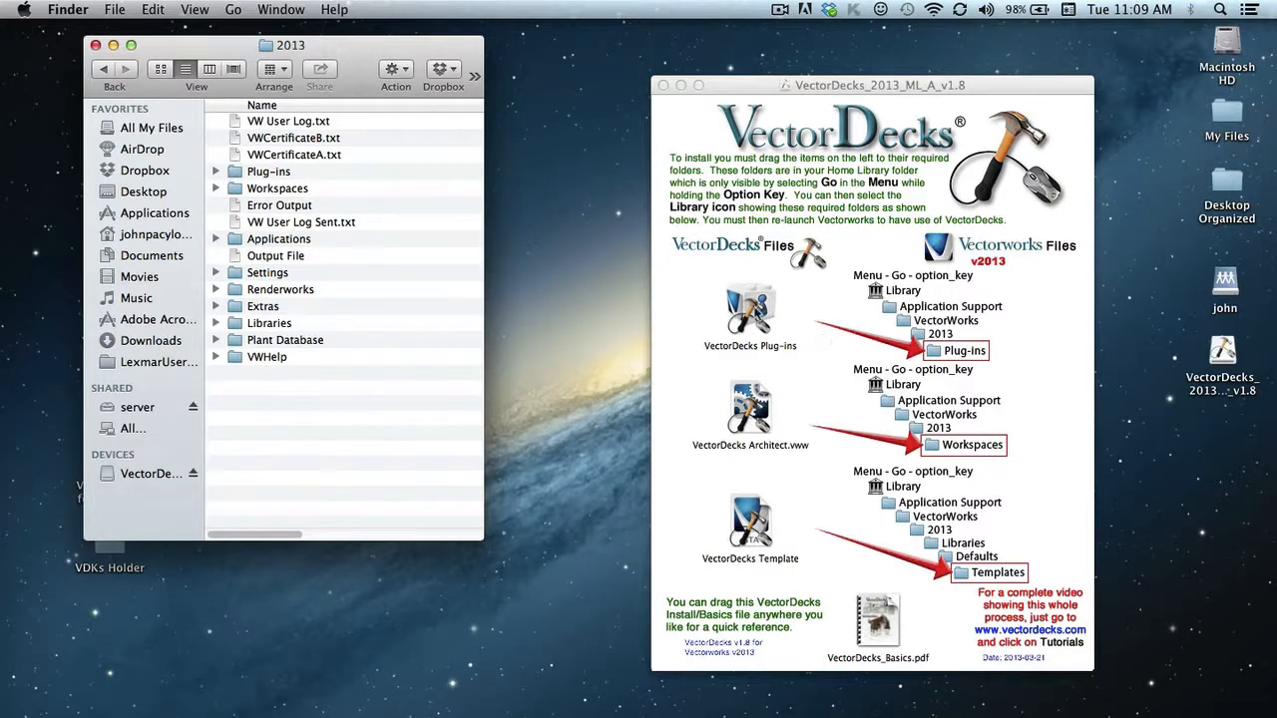
# Copy VectorDecks Plug-ins into the 2013 Plug-ins folder and VectorDecks Architect.vww into the Workspaces folder
pyautogui.click(757, 311)
pyautogui.moveTo(750, 311); pyautogui.dragTo(288, 174)
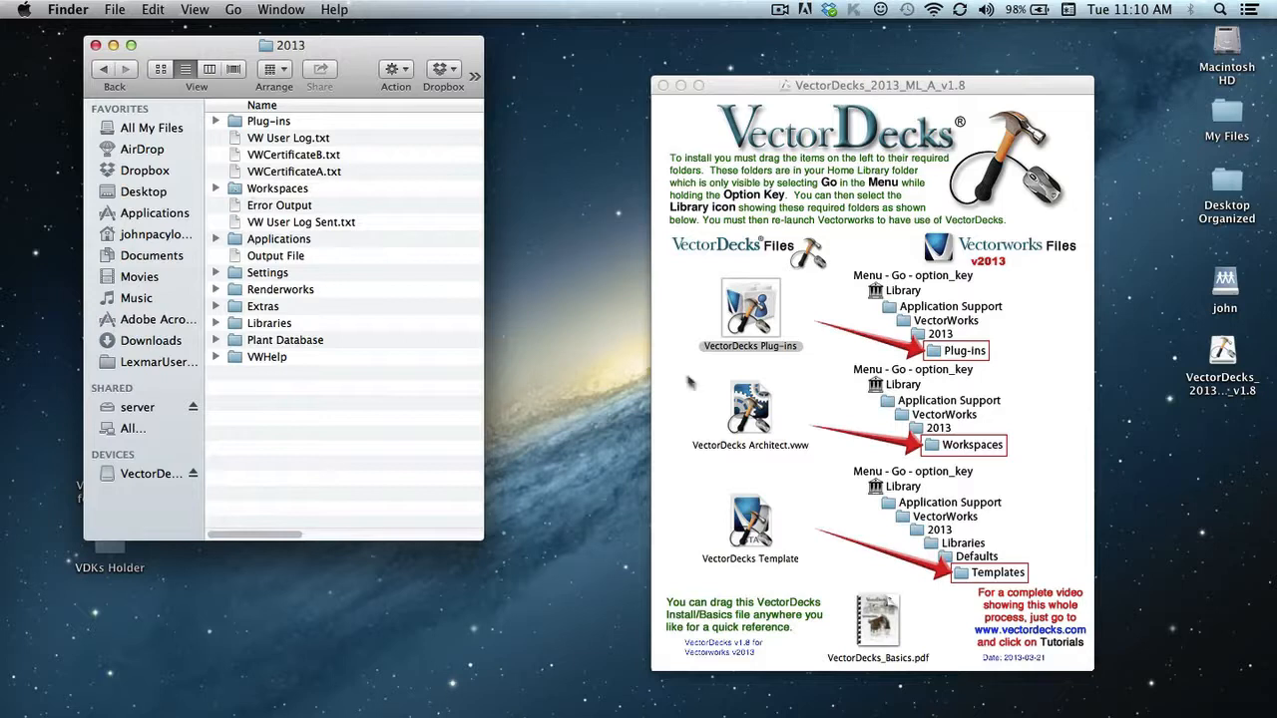
pyautogui.moveTo(750, 409); pyautogui.dragTo(244, 195)
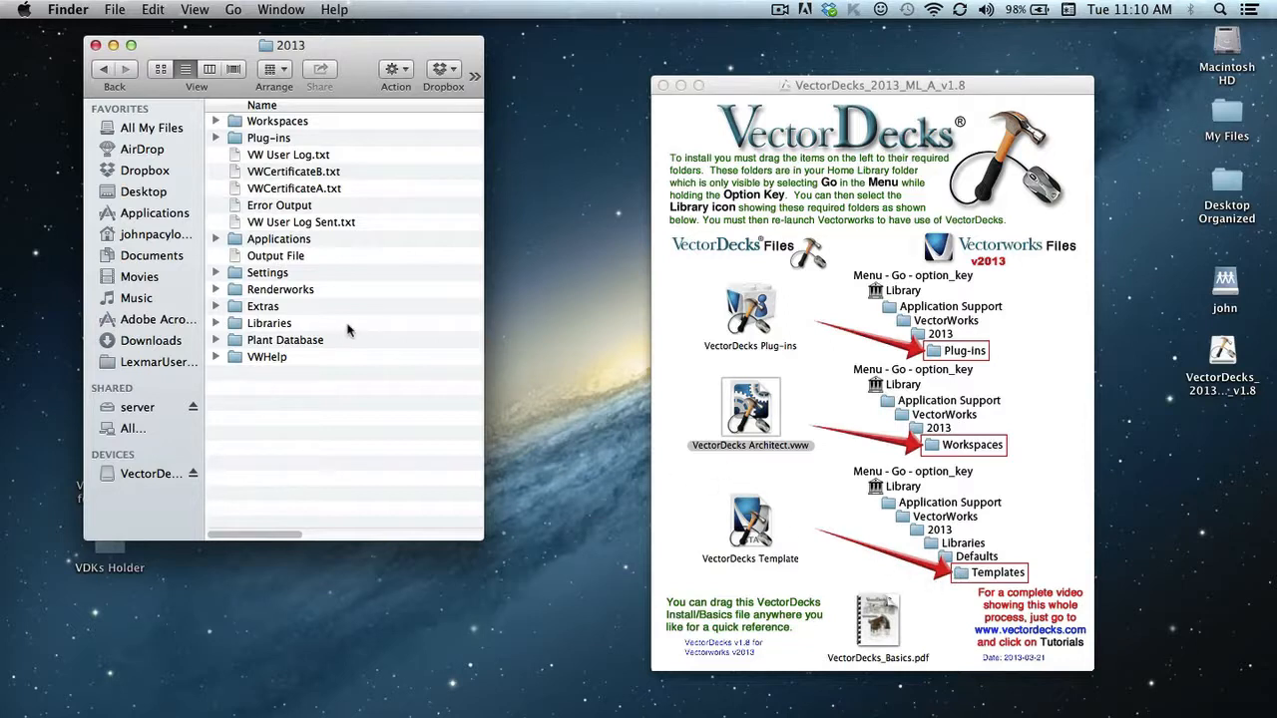
# Copy VectorDecks Template into the Templates folder under Libraries > Defaults
pyautogui.click(233, 324)
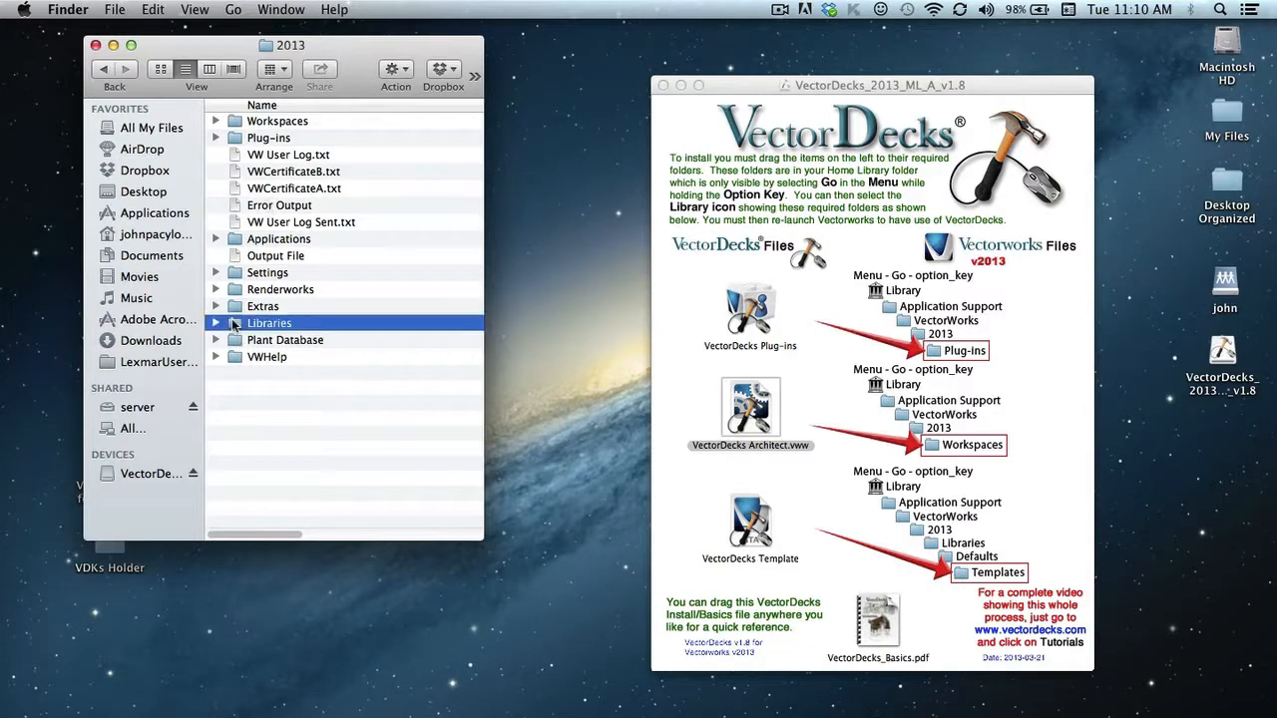
pyautogui.doubleClick(233, 325)
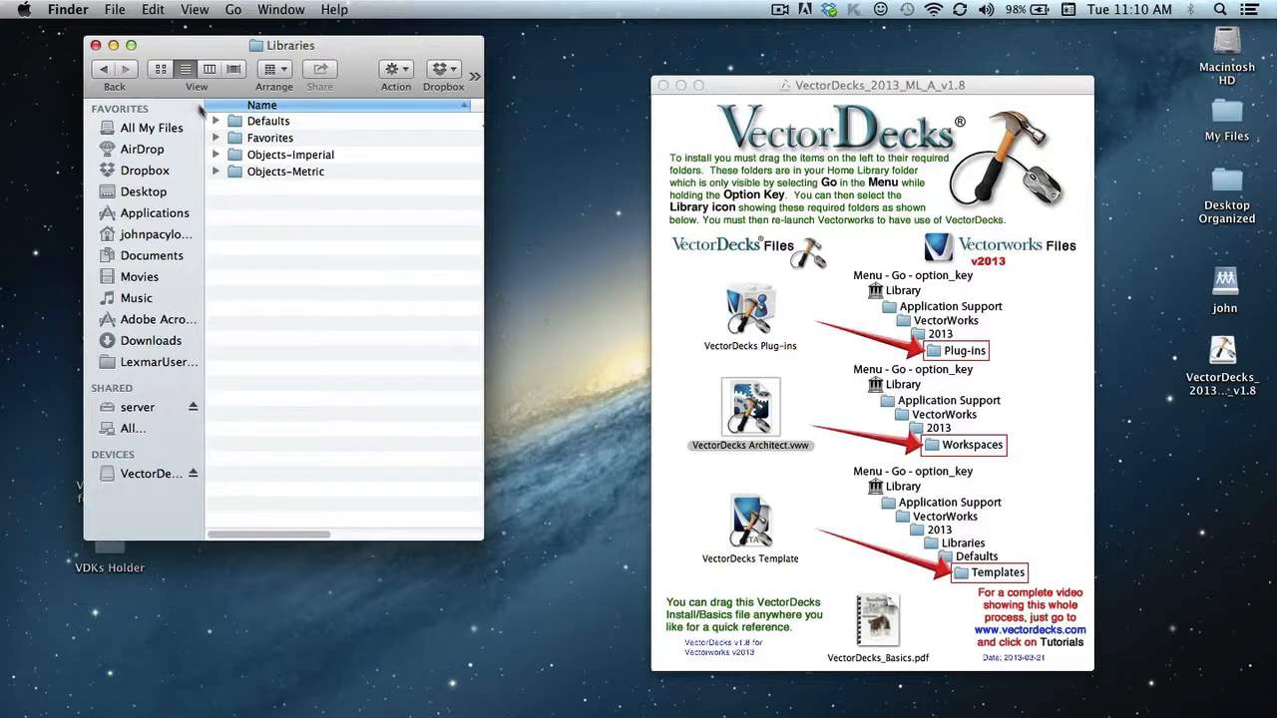
pyautogui.doubleClick(268, 120)
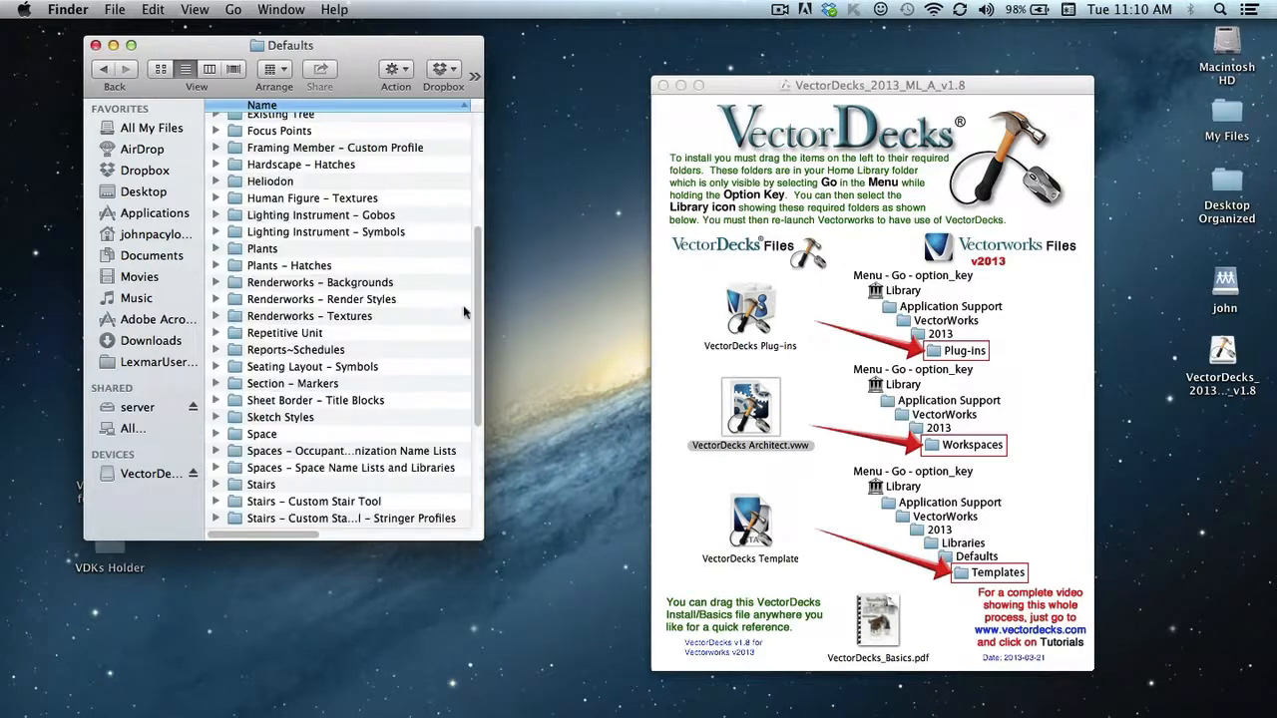
pyautogui.moveTo(480, 303); pyautogui.dragTo(478, 439)
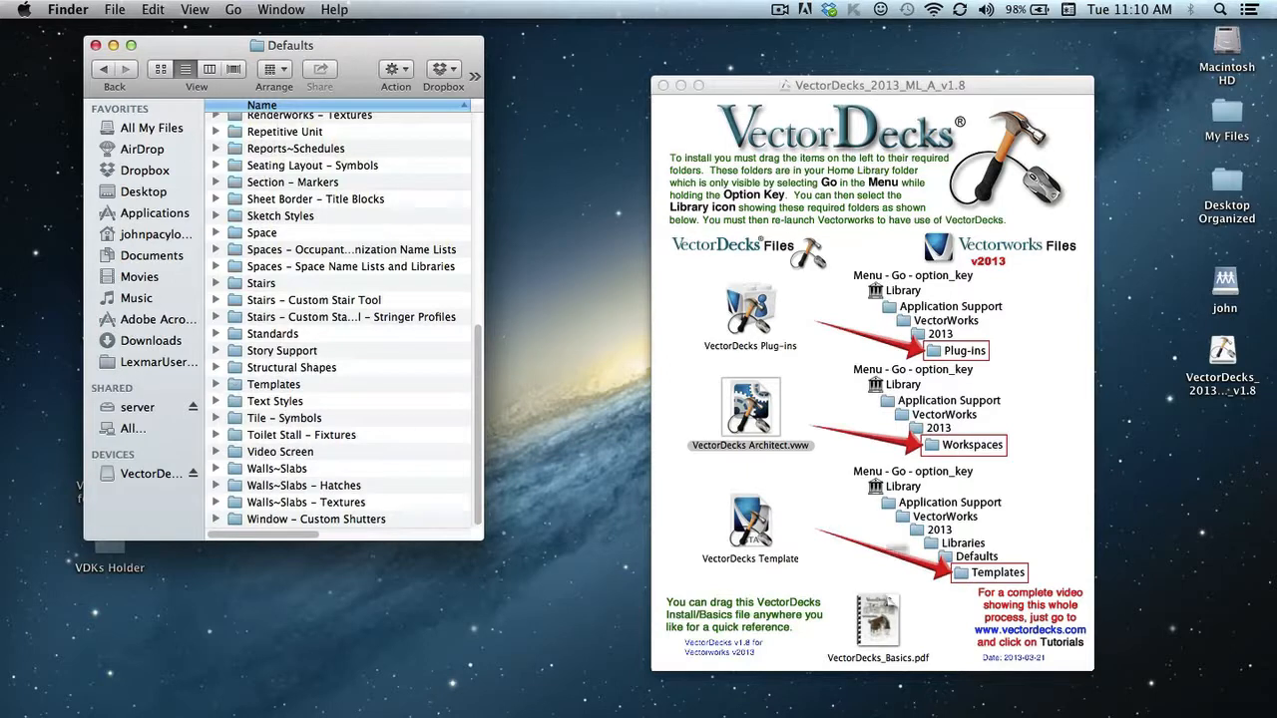
pyautogui.moveTo(750, 524); pyautogui.dragTo(237, 393)
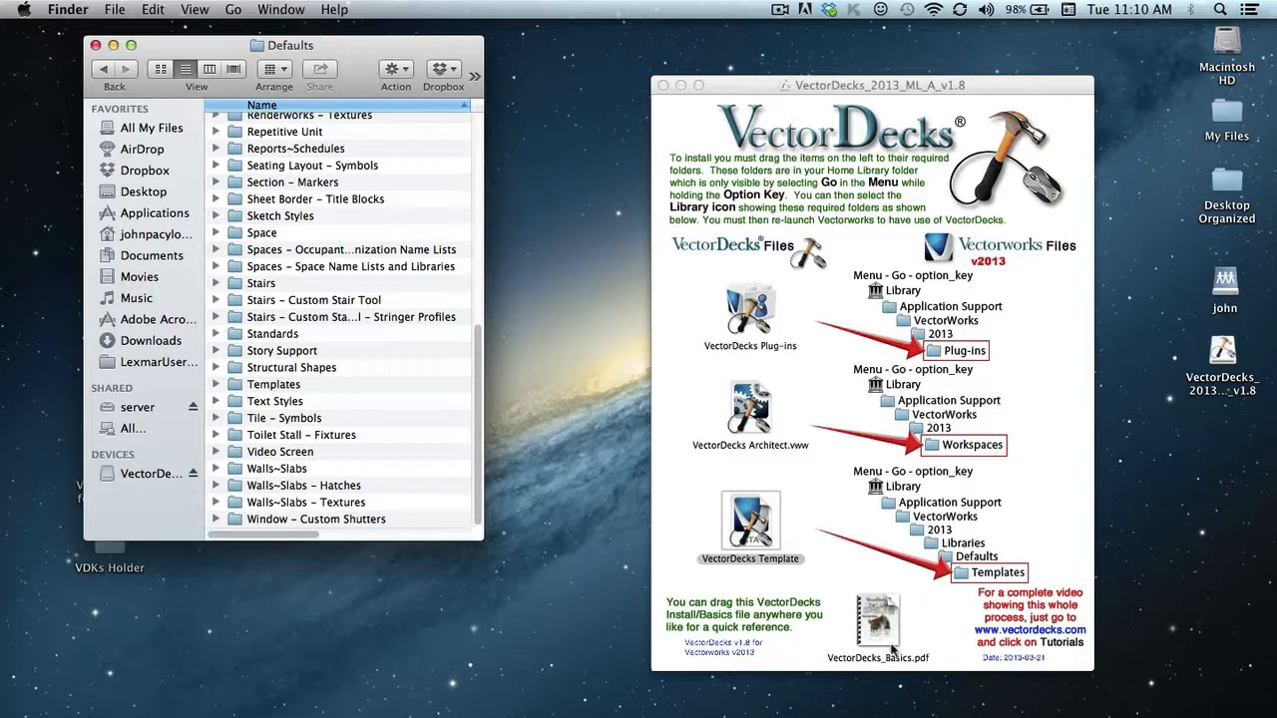
# Copy VectorDecks_Basics.pdf to the desktop and close the Defaults folder window
pyautogui.moveTo(890, 643)
pyautogui.moveTo(876, 609); pyautogui.dragTo(567, 370)
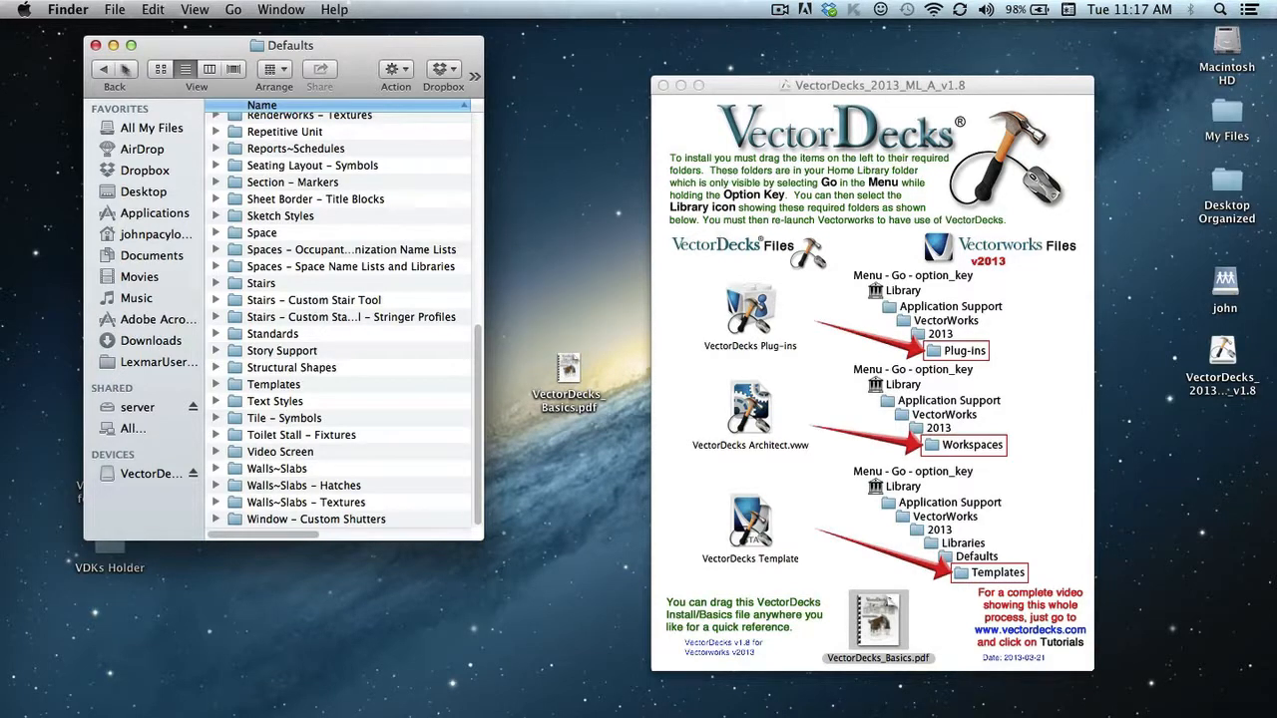
pyautogui.click(97, 46)
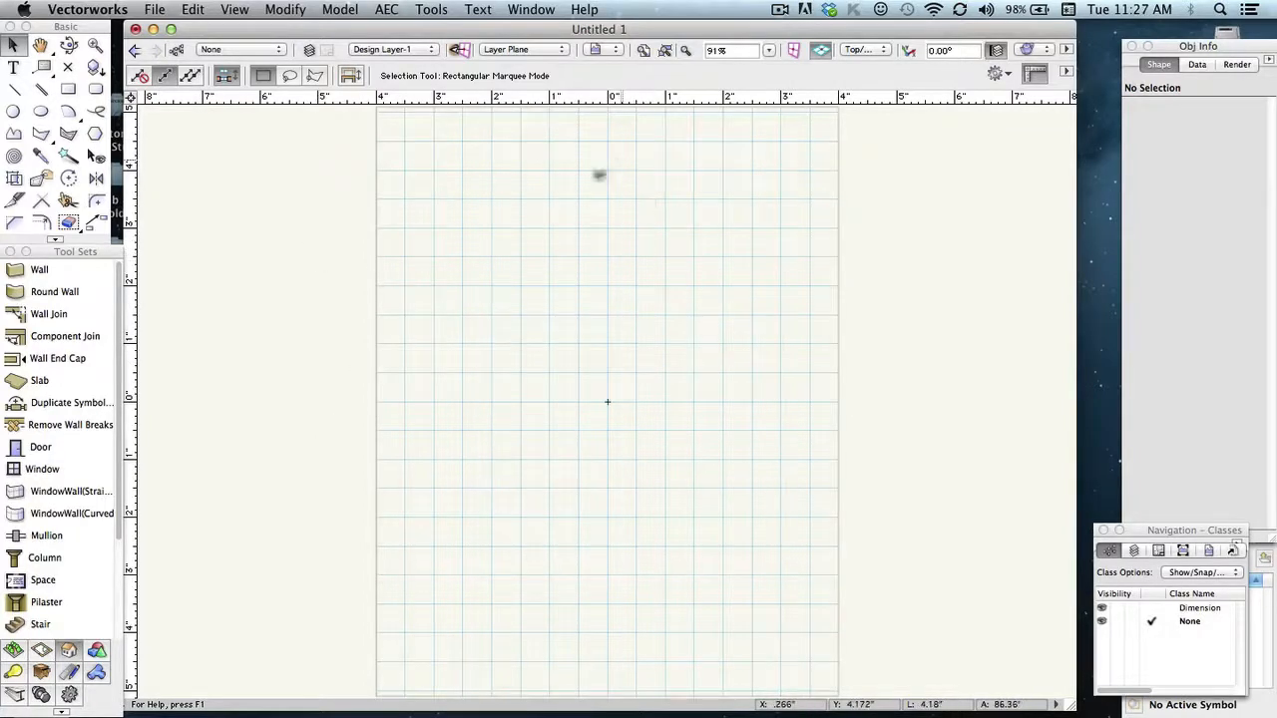
# Switch the active workspace from Architect to VectorDecks Architect
pyautogui.click(429, 10)
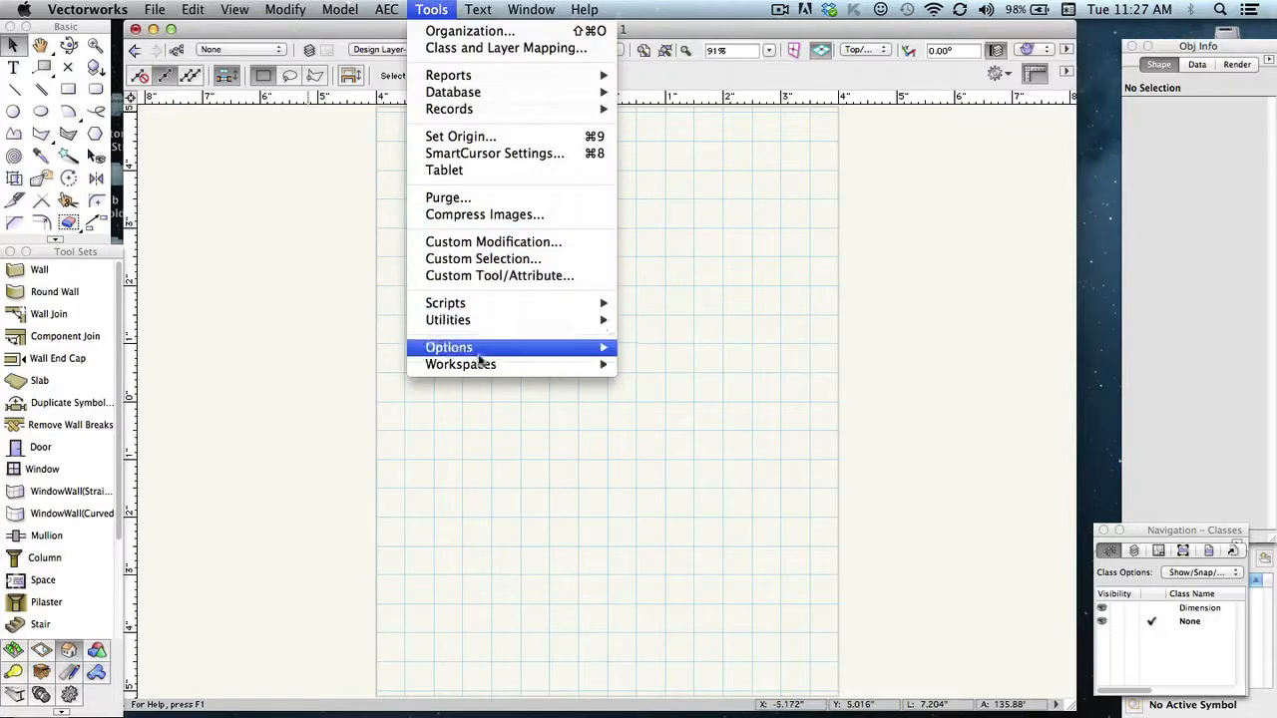
pyautogui.moveTo(477, 368)
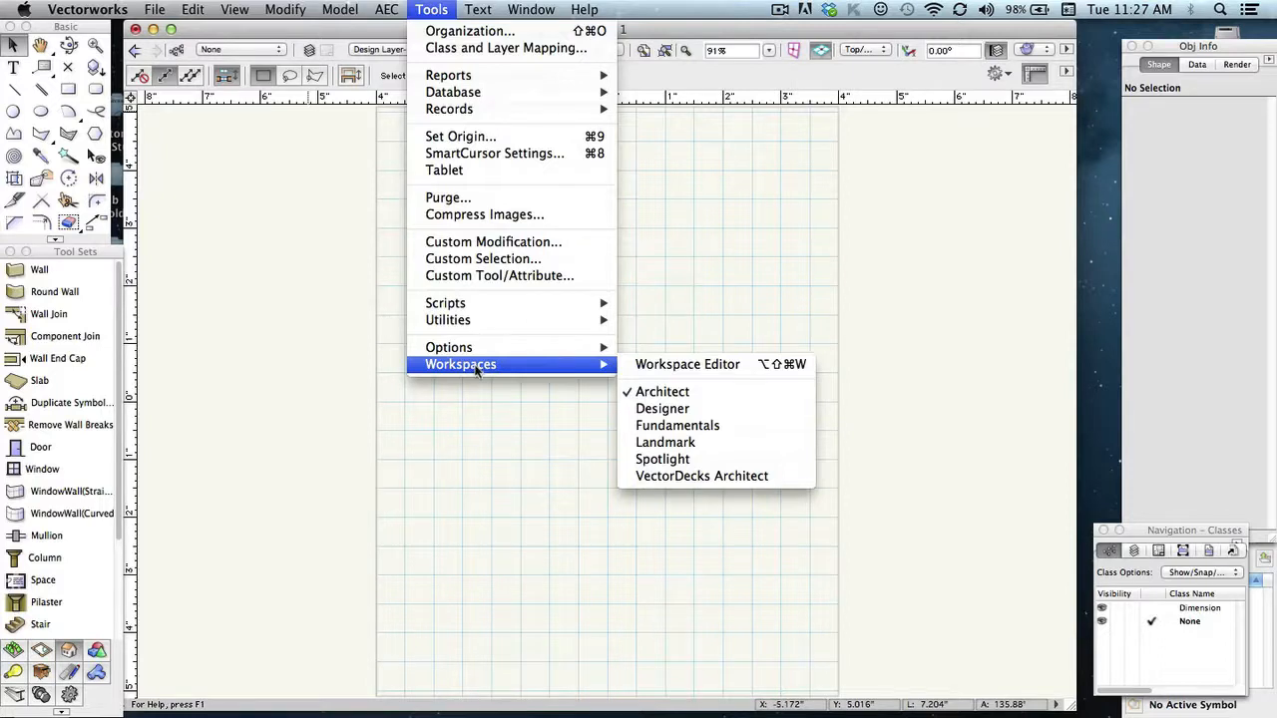
pyautogui.click(679, 477)
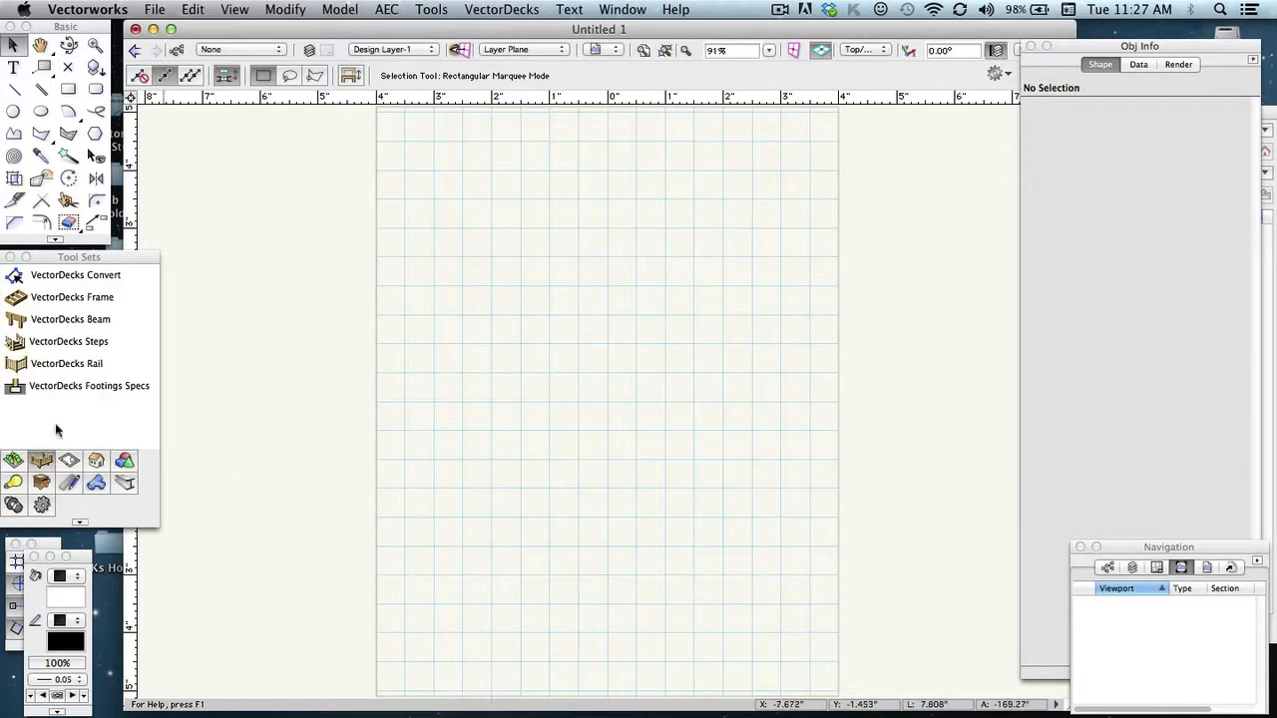
# Look through several tool sets, return to the VectorDecks tool set and view the available VectorDecks commands
pyautogui.click(96, 459)
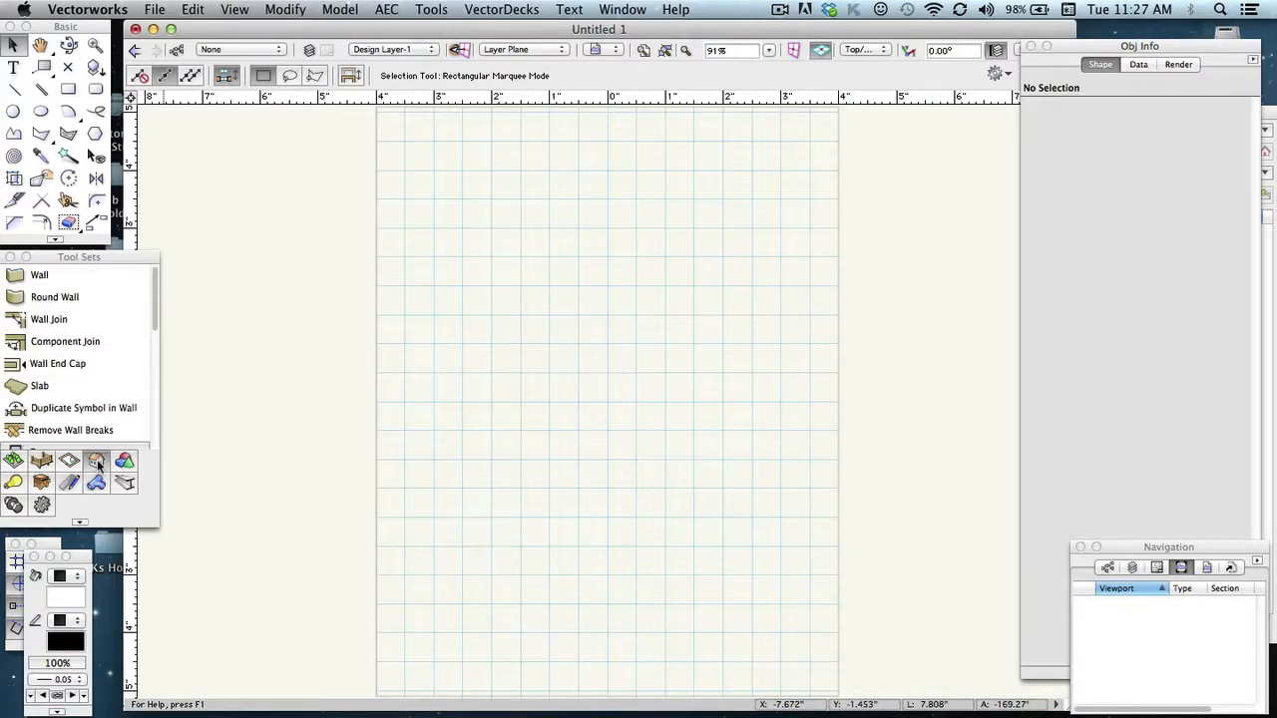
pyautogui.click(41, 505)
pyautogui.click(14, 483)
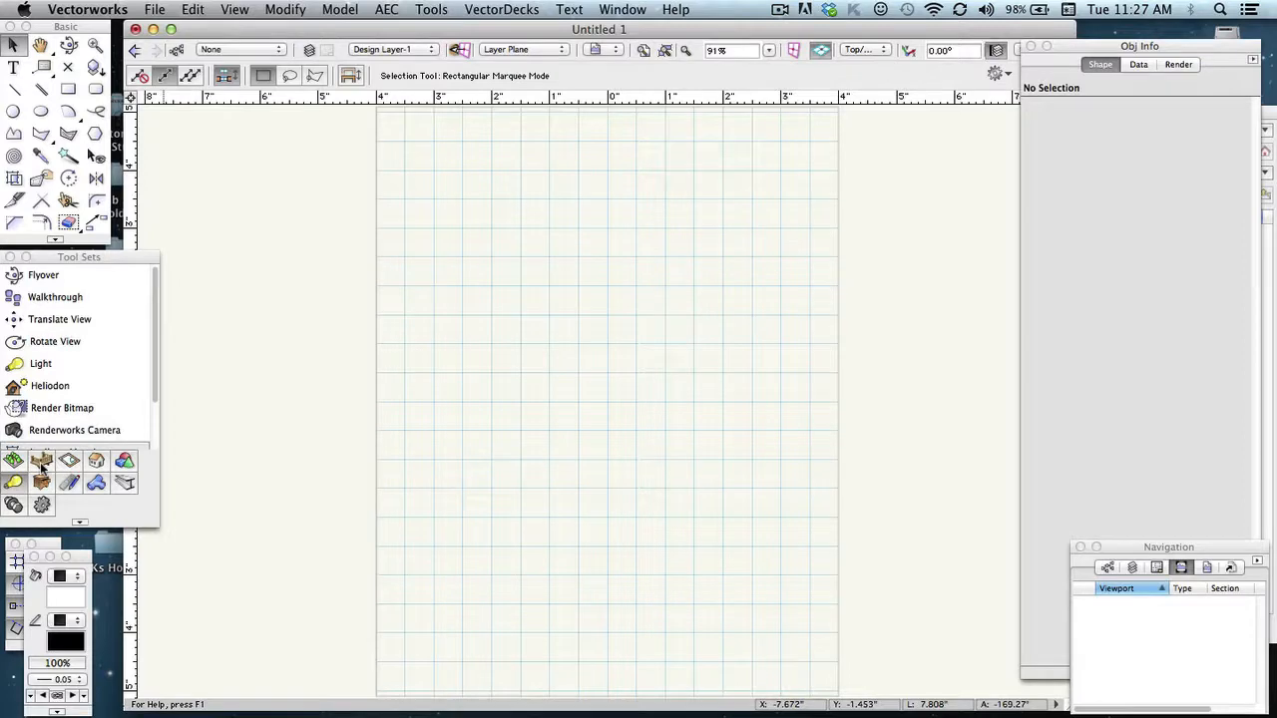
pyautogui.click(40, 461)
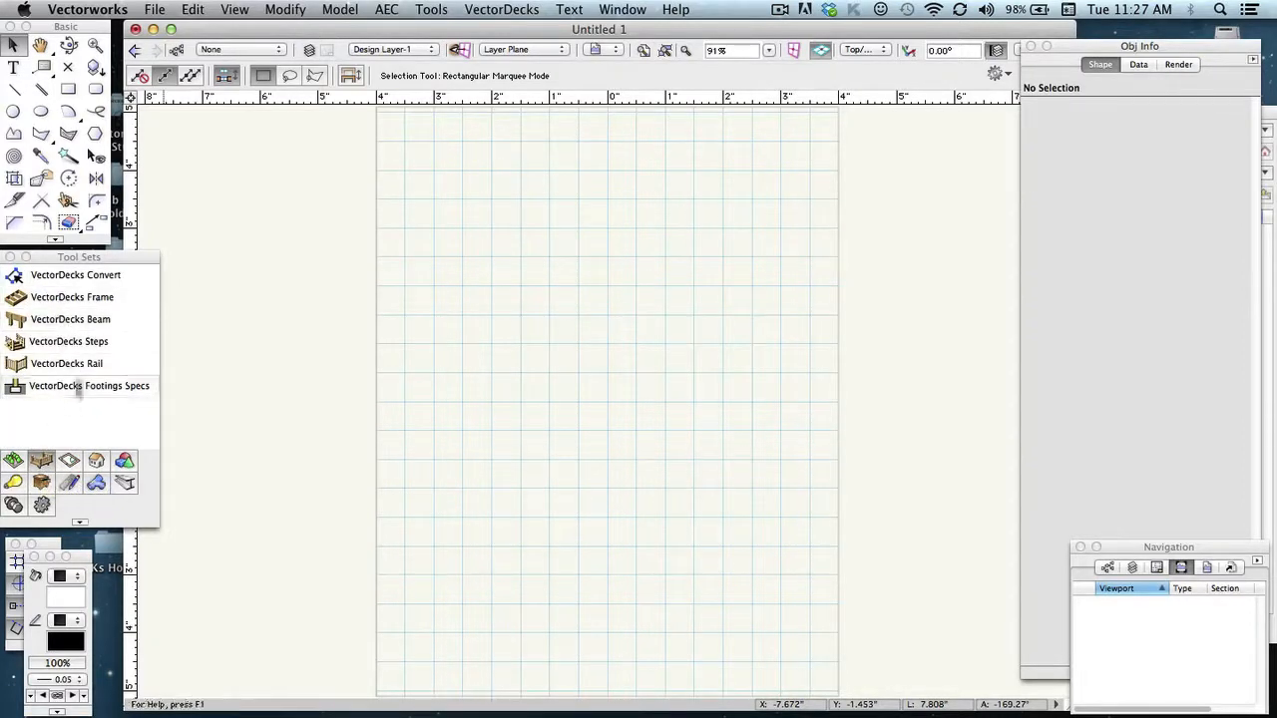
pyautogui.click(514, 10)
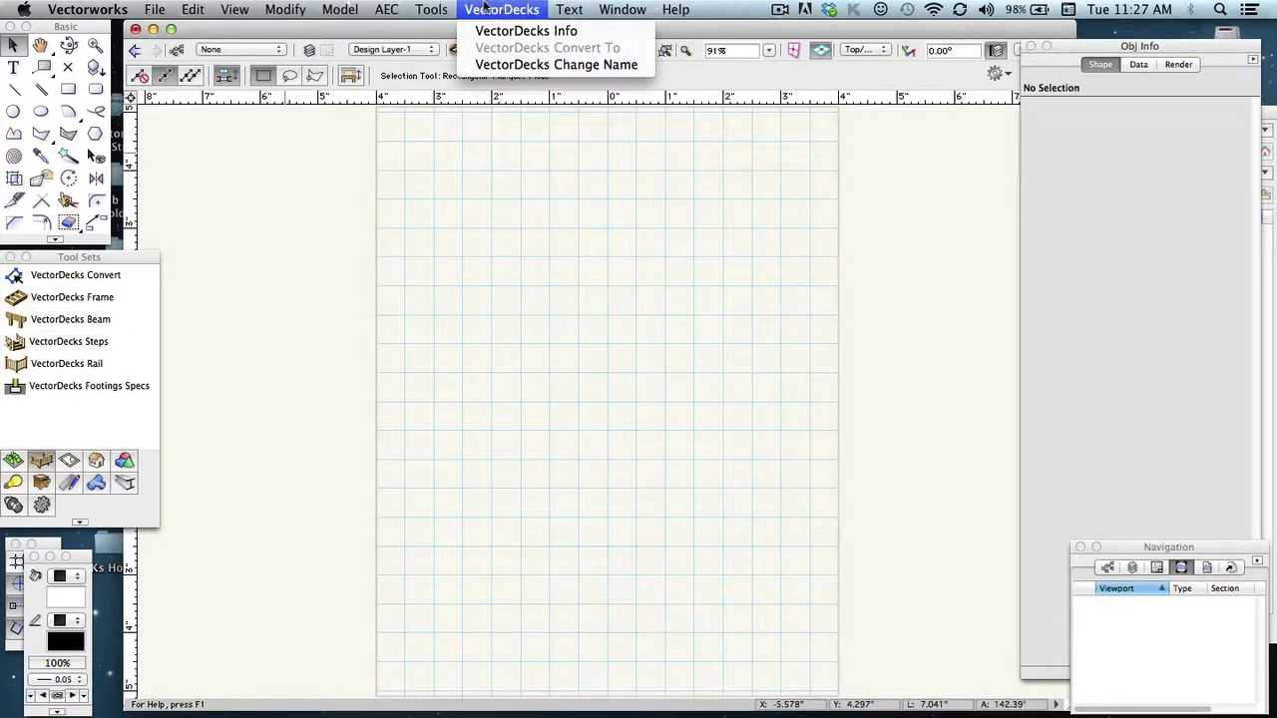
pyautogui.click(499, 9)
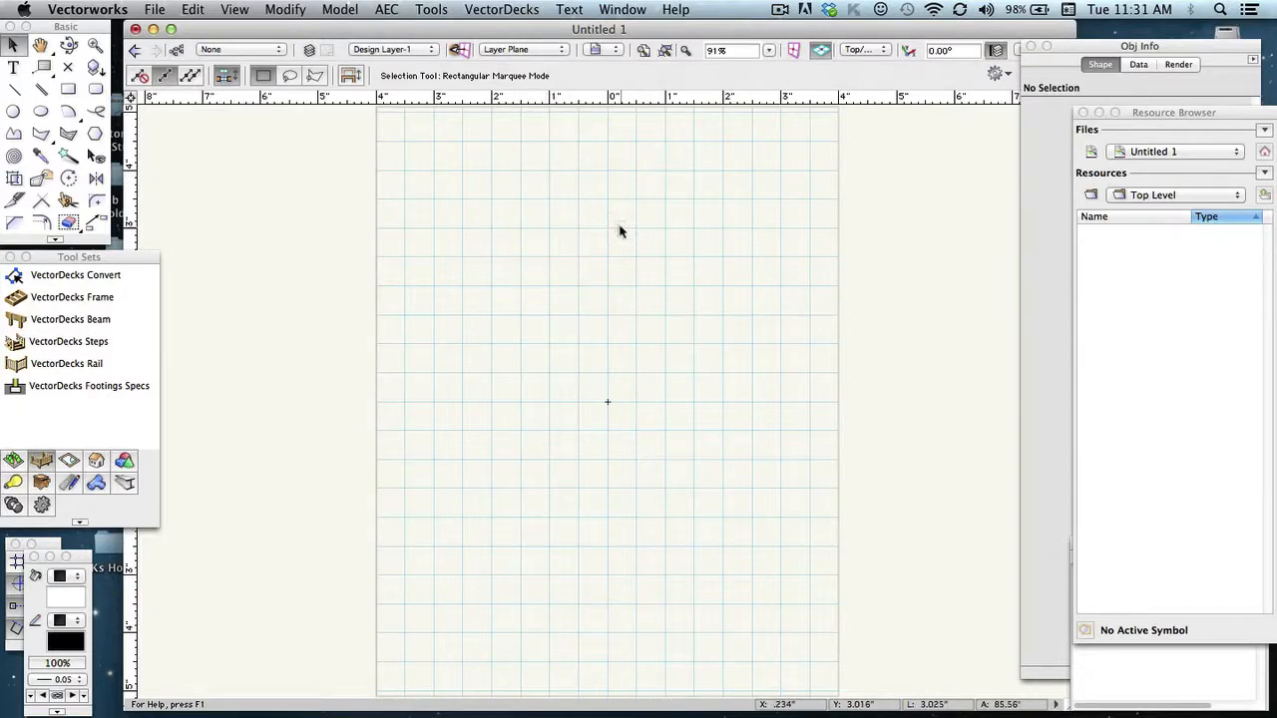
# Make the VectorDecks serial number field in VectorDecks Info editable and clear its placeholder text
pyautogui.click(496, 8)
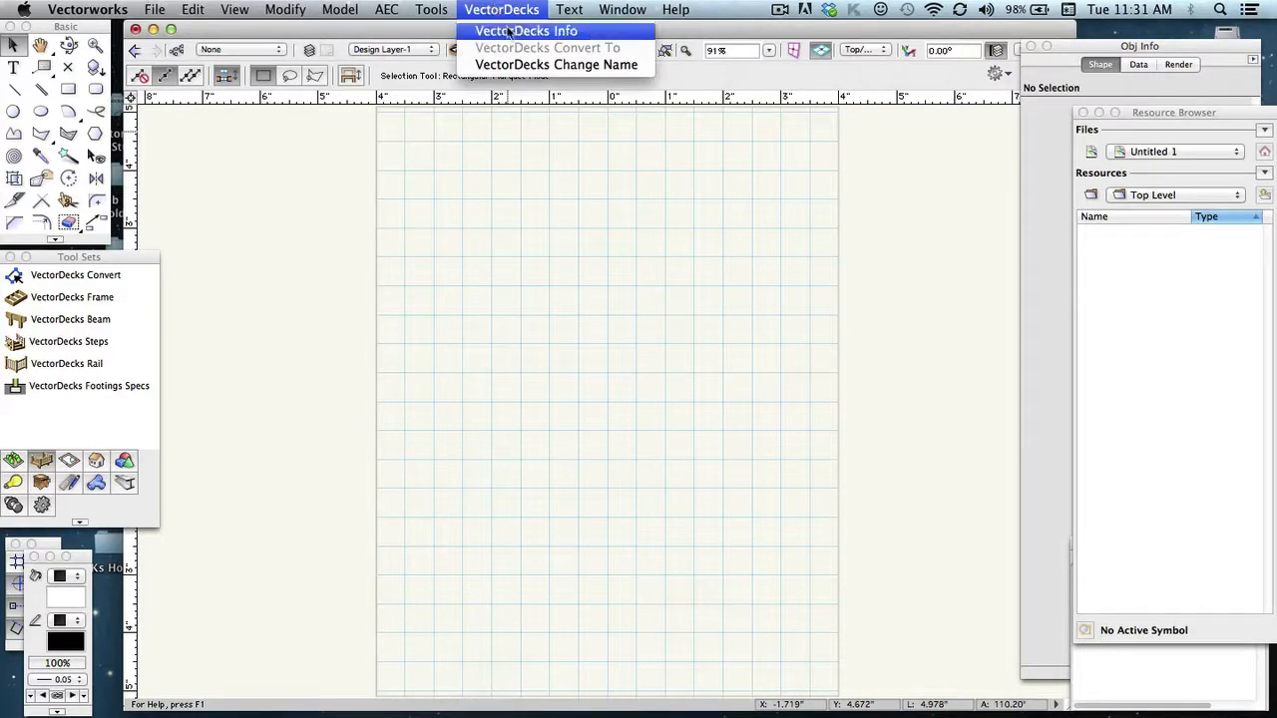
pyautogui.click(508, 32)
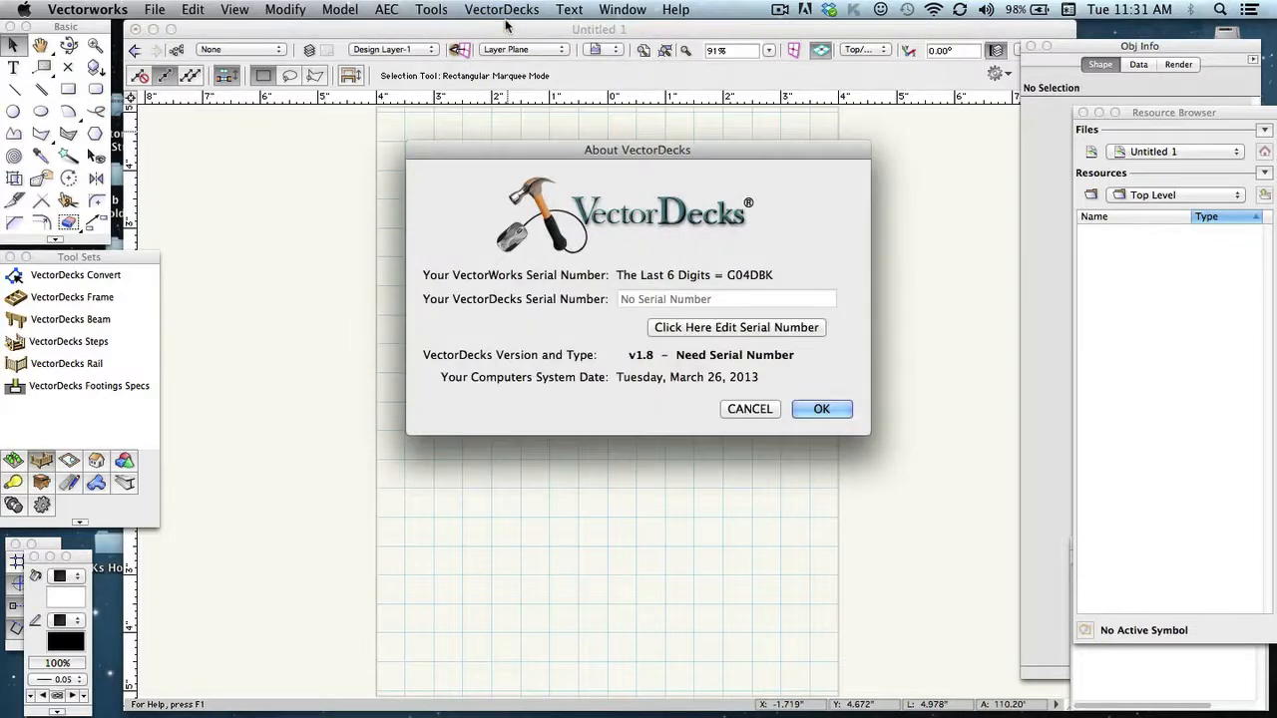
pyautogui.moveTo(716, 155); pyautogui.dragTo(693, 168)
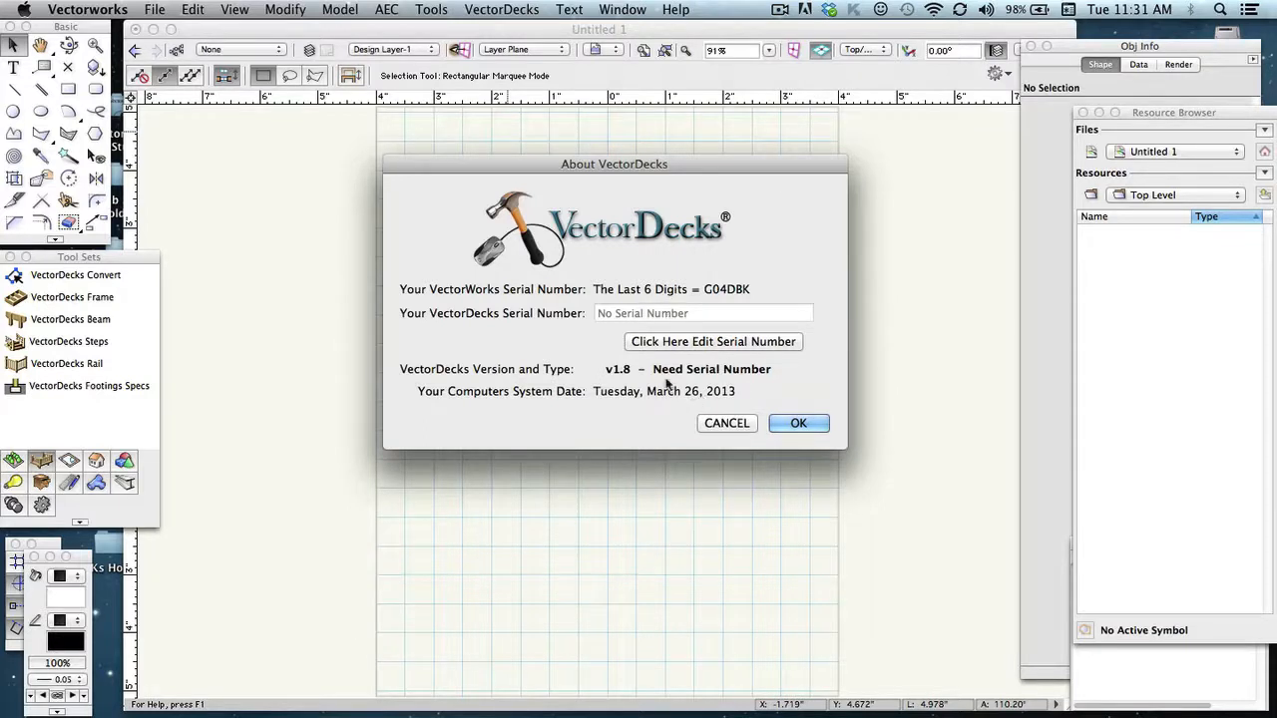
pyautogui.click(712, 341)
pyautogui.moveTo(699, 313); pyautogui.dragTo(569, 313)
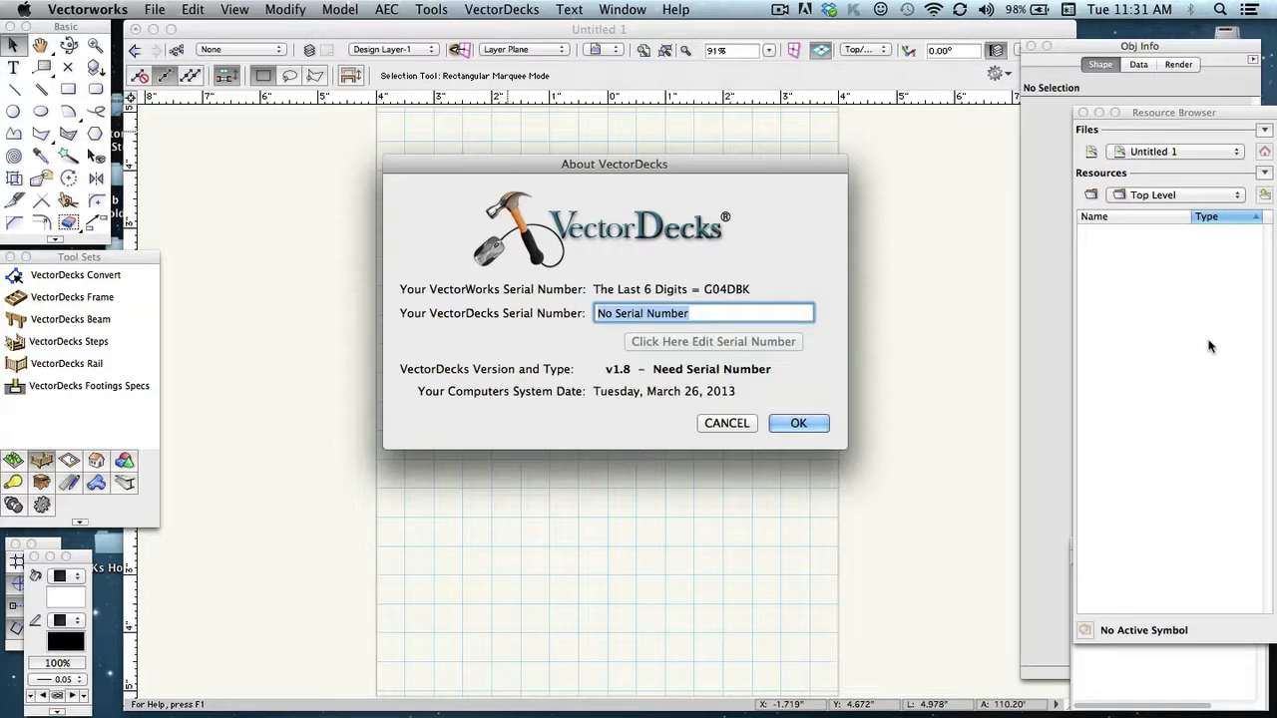
pyautogui.press('BackSpace')
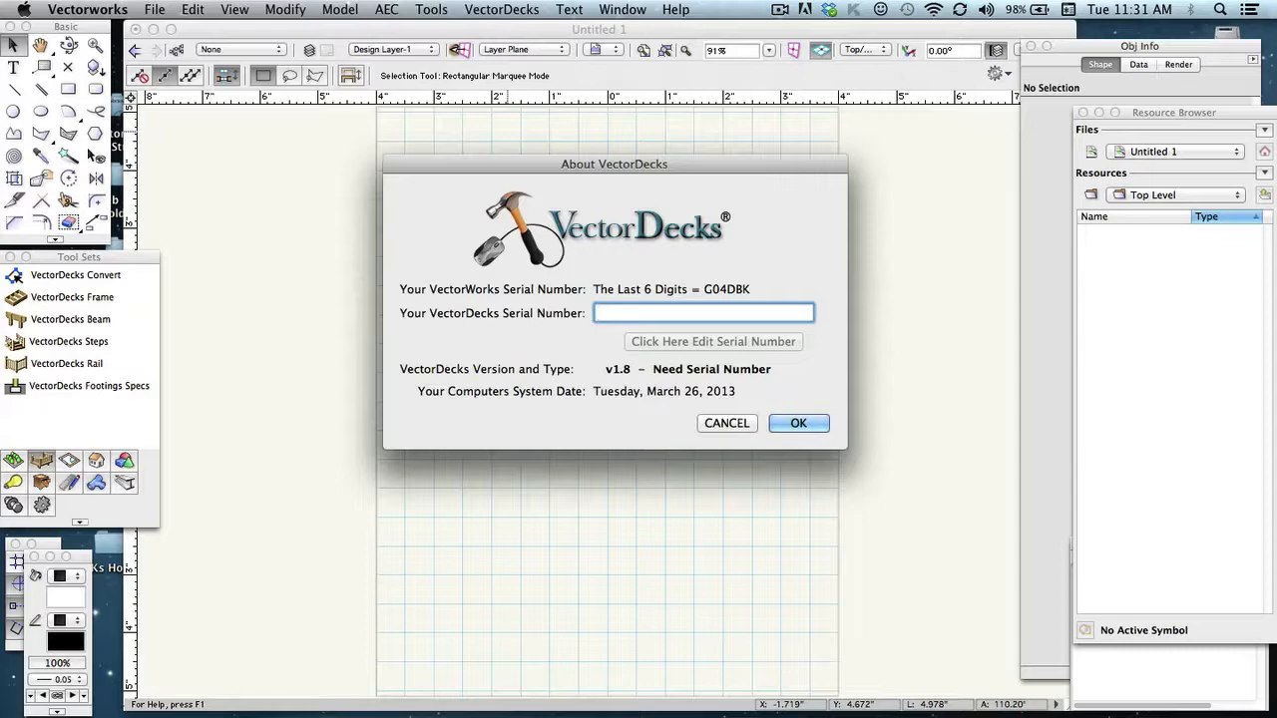
# Copy the VectorDecks serial number from the purchase email in Mail, paste it into the About VectorDecks serial number field in Vectorworks and submit it
pyautogui.press('super+Tab')
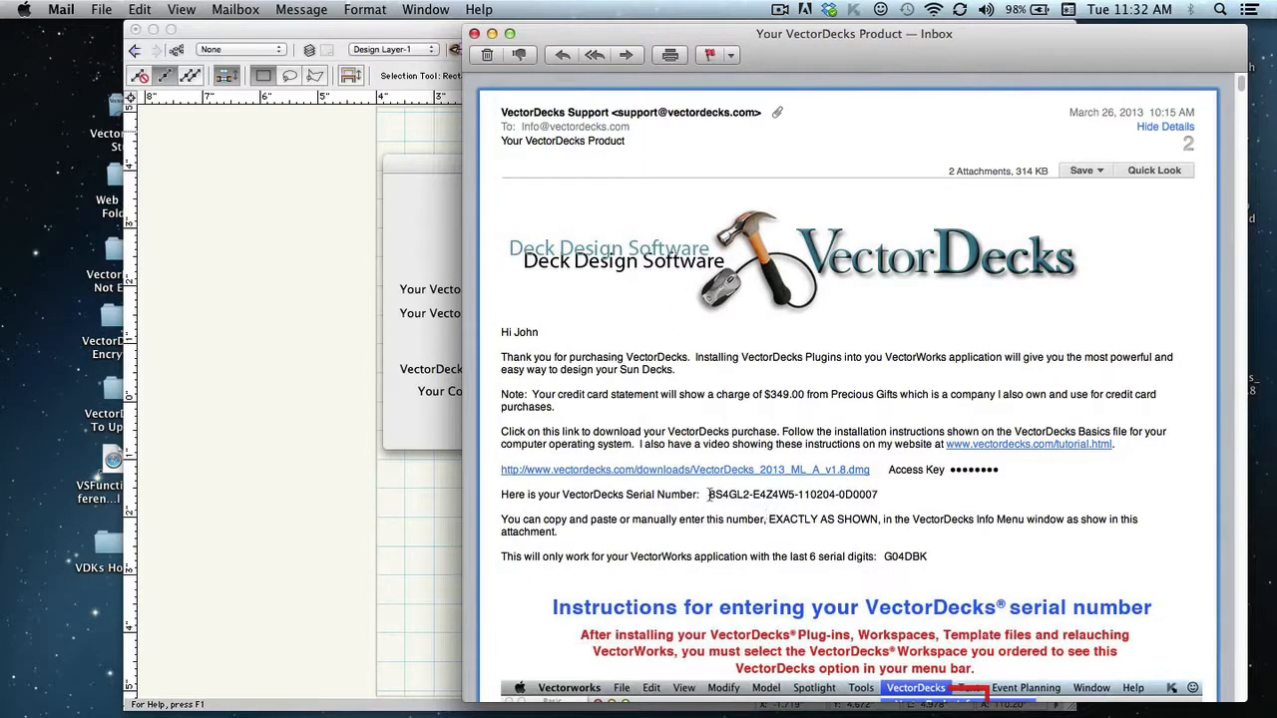
pyautogui.moveTo(711, 494); pyautogui.dragTo(878, 494)
pyautogui.press('super+c')
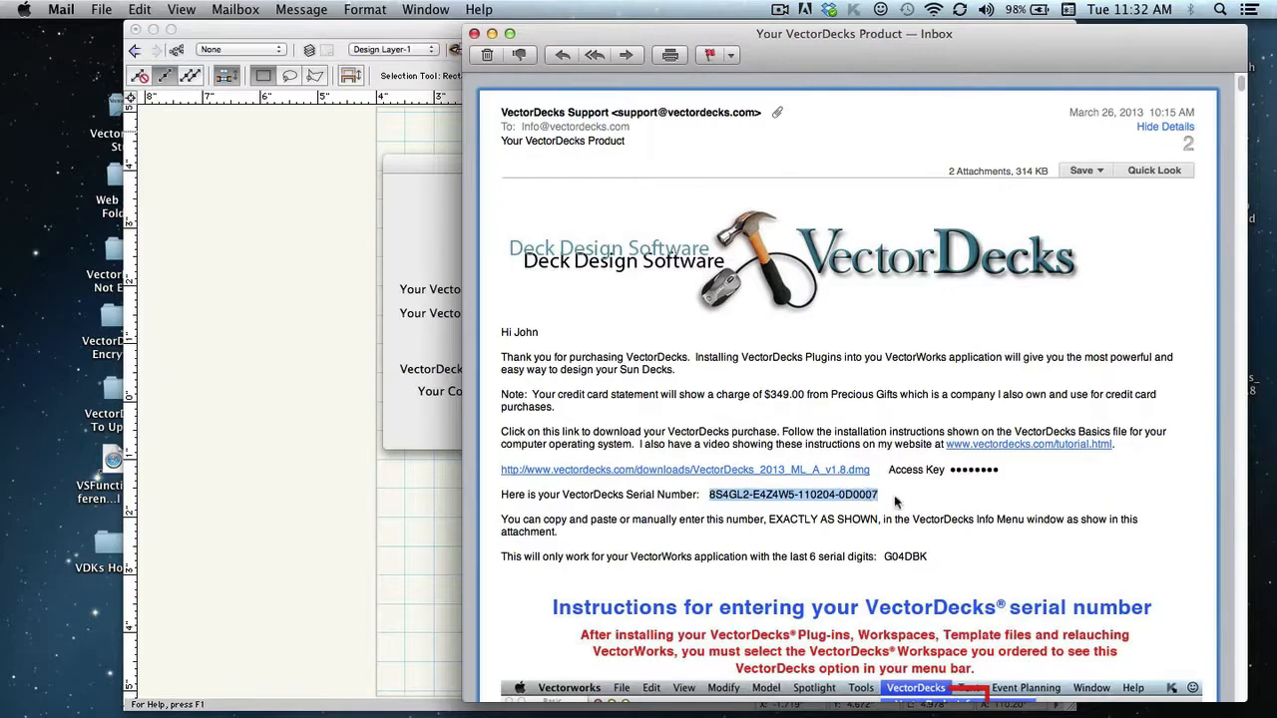
pyautogui.click(428, 236)
pyautogui.press('super+v')
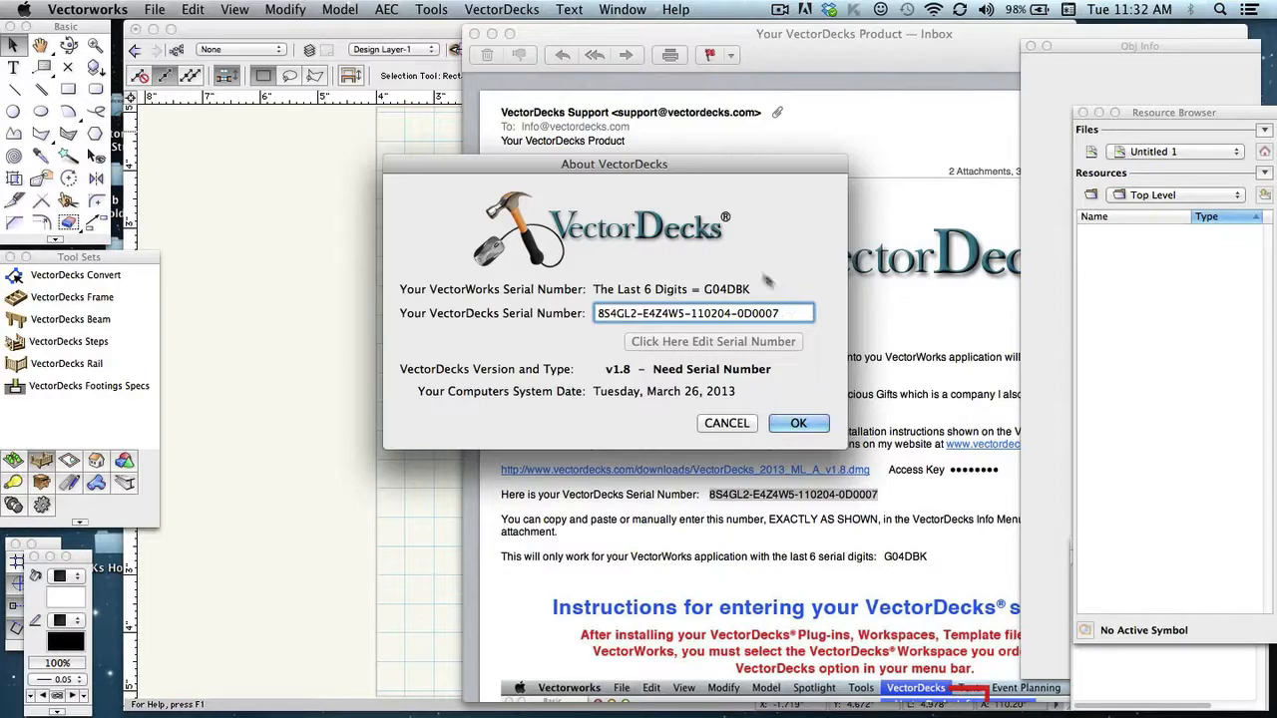
pyautogui.click(796, 421)
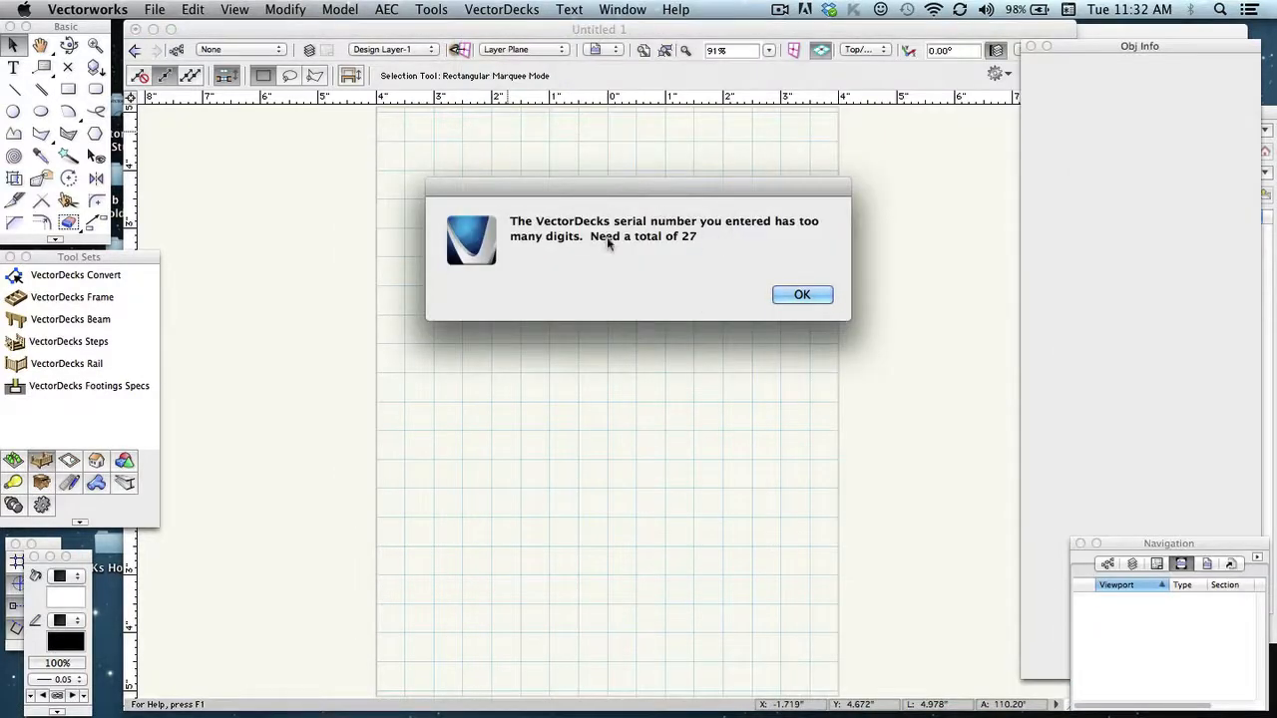
# Remove the extra trailing character from the VectorDecks serial number field and resubmit the registration
pyautogui.click(803, 296)
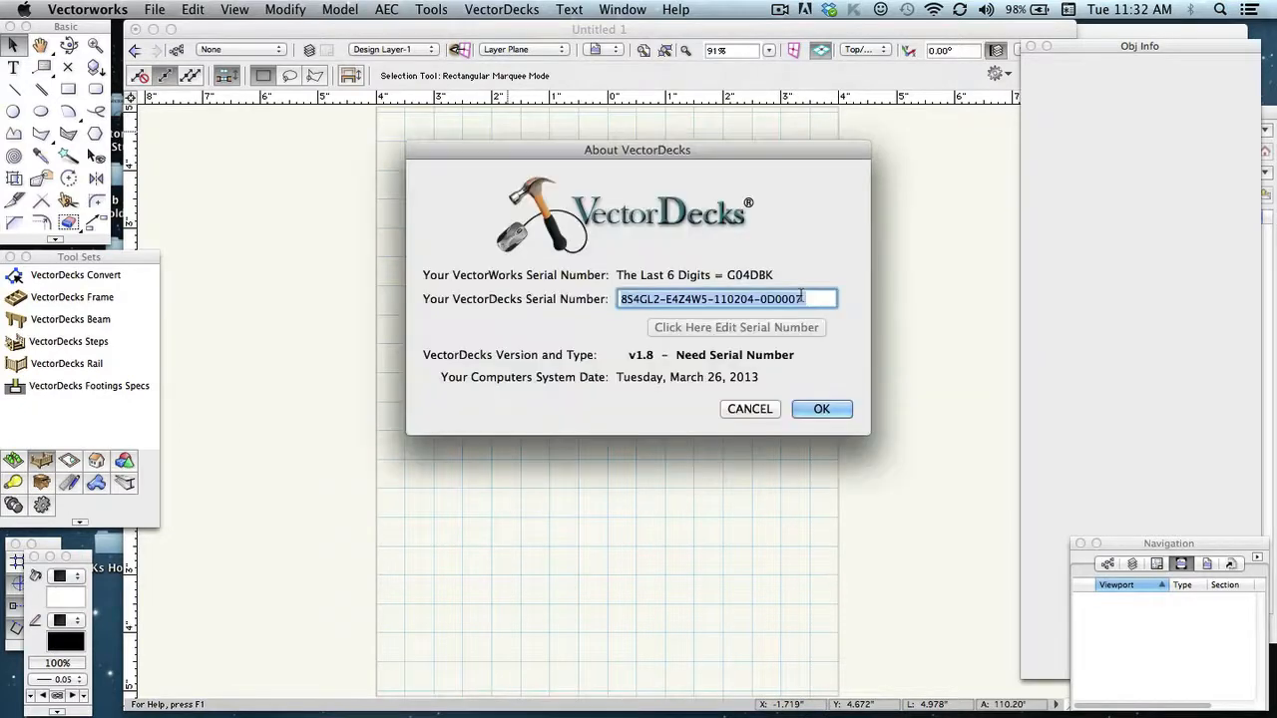
pyautogui.click(828, 299)
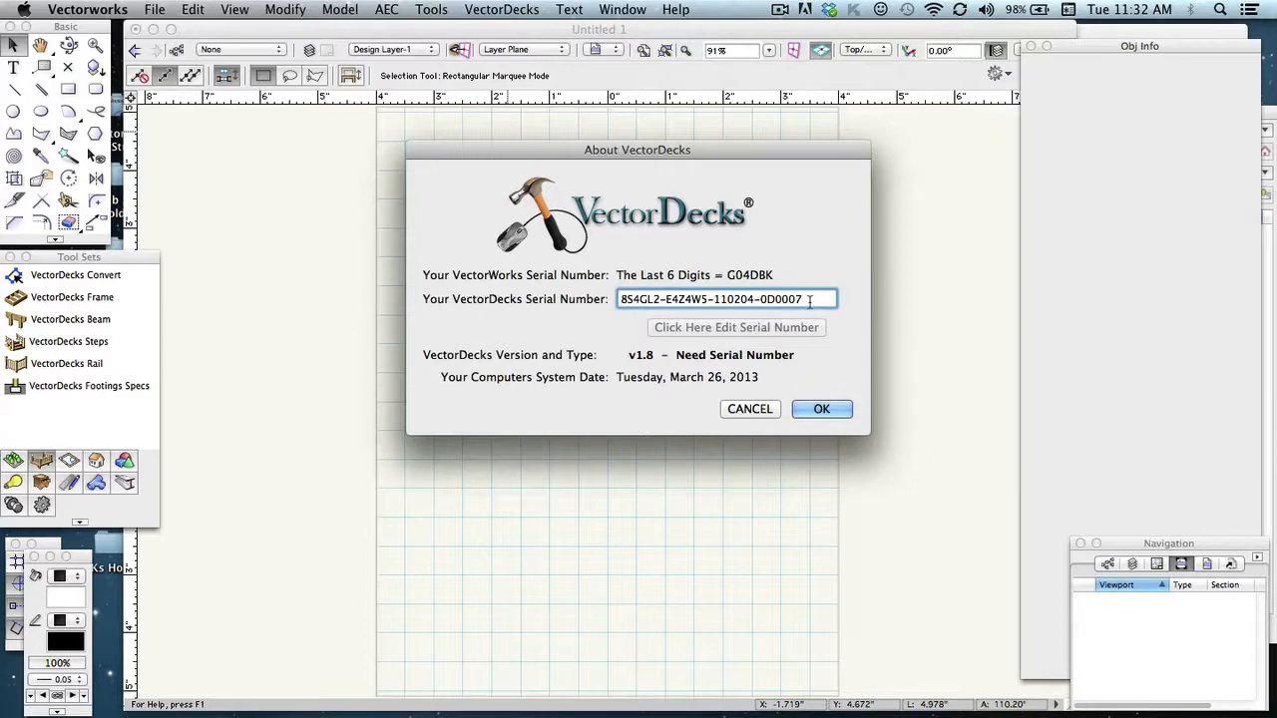
pyautogui.click(828, 410)
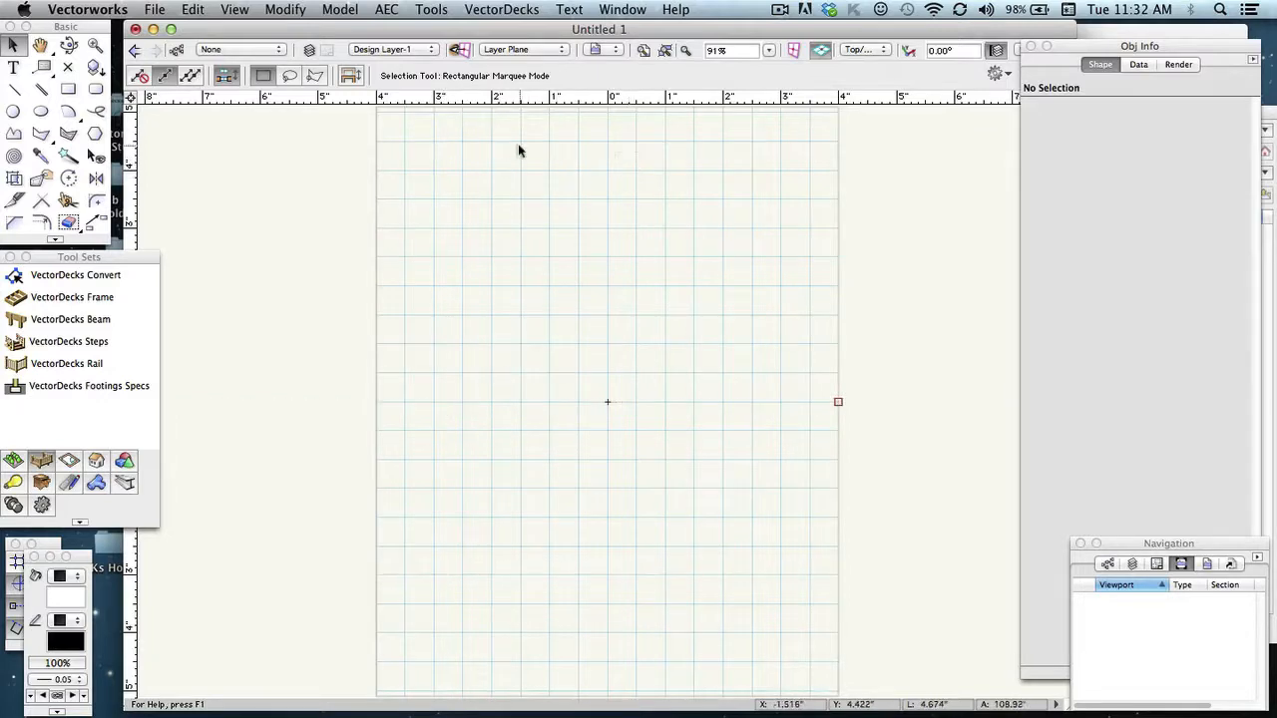
# Check the VectorDecks version and type in VectorDecks Info, then close the dialog
pyautogui.click(491, 9)
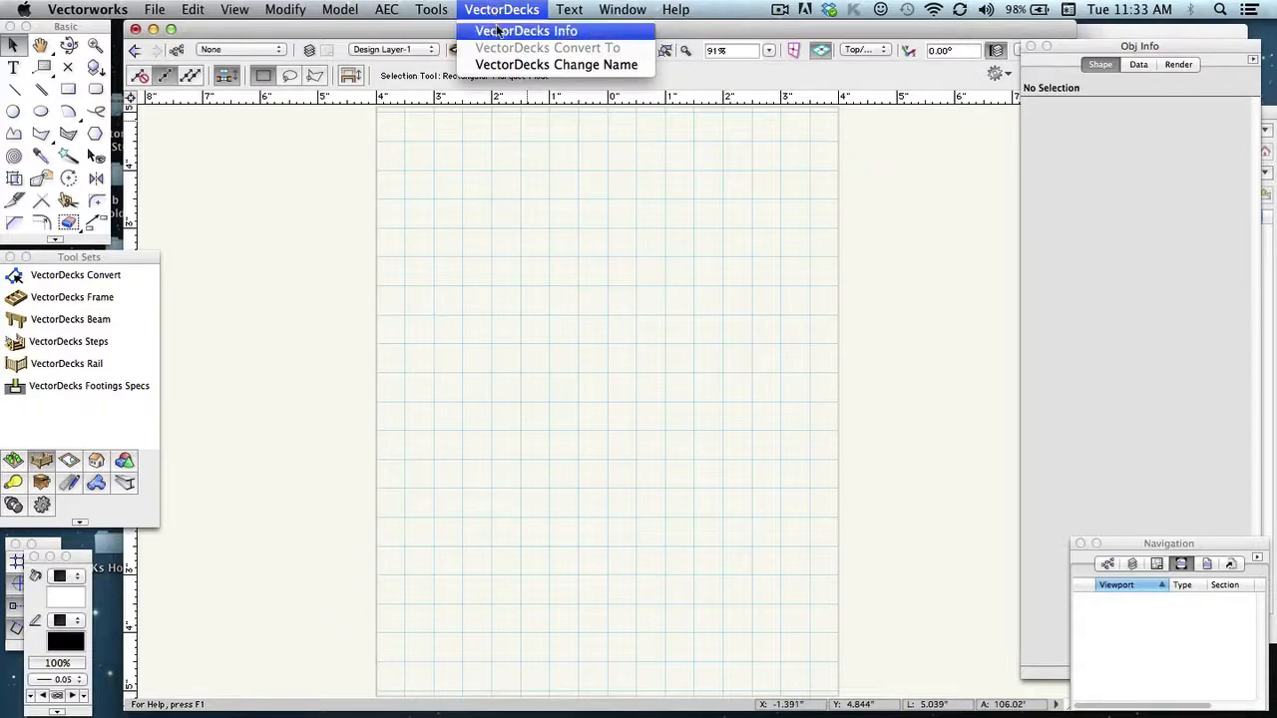
pyautogui.click(498, 32)
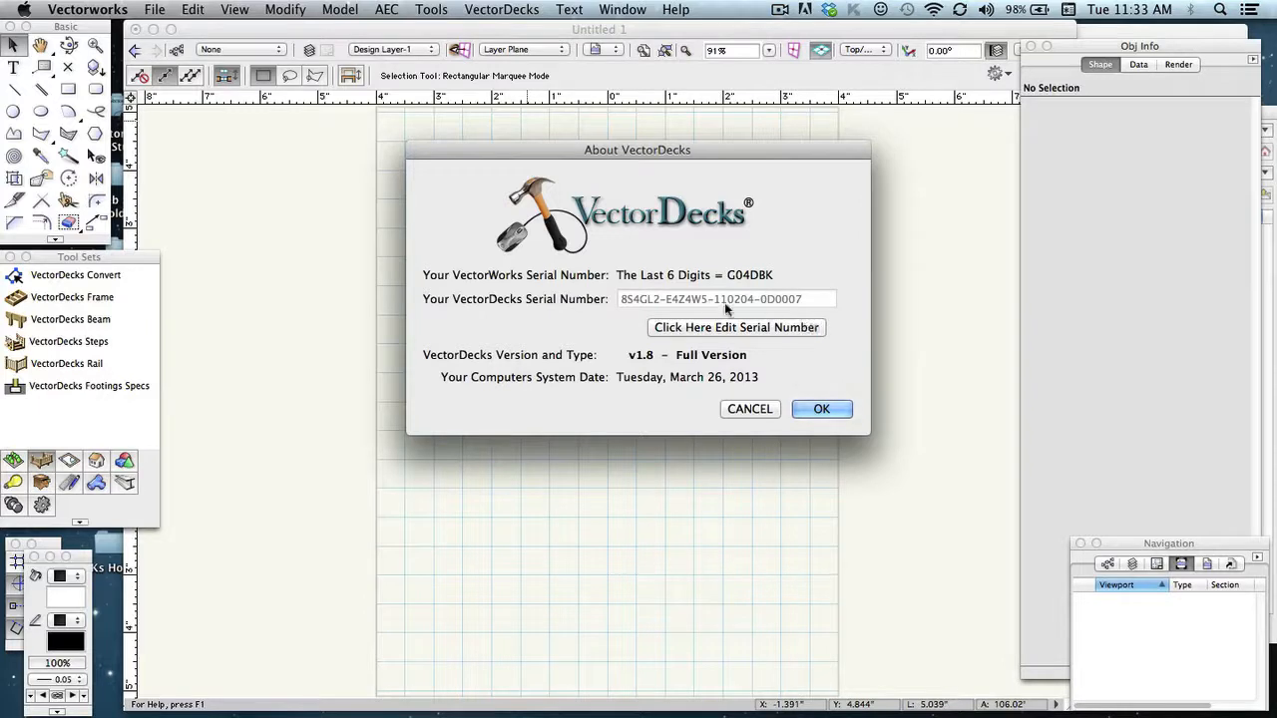
pyautogui.click(818, 409)
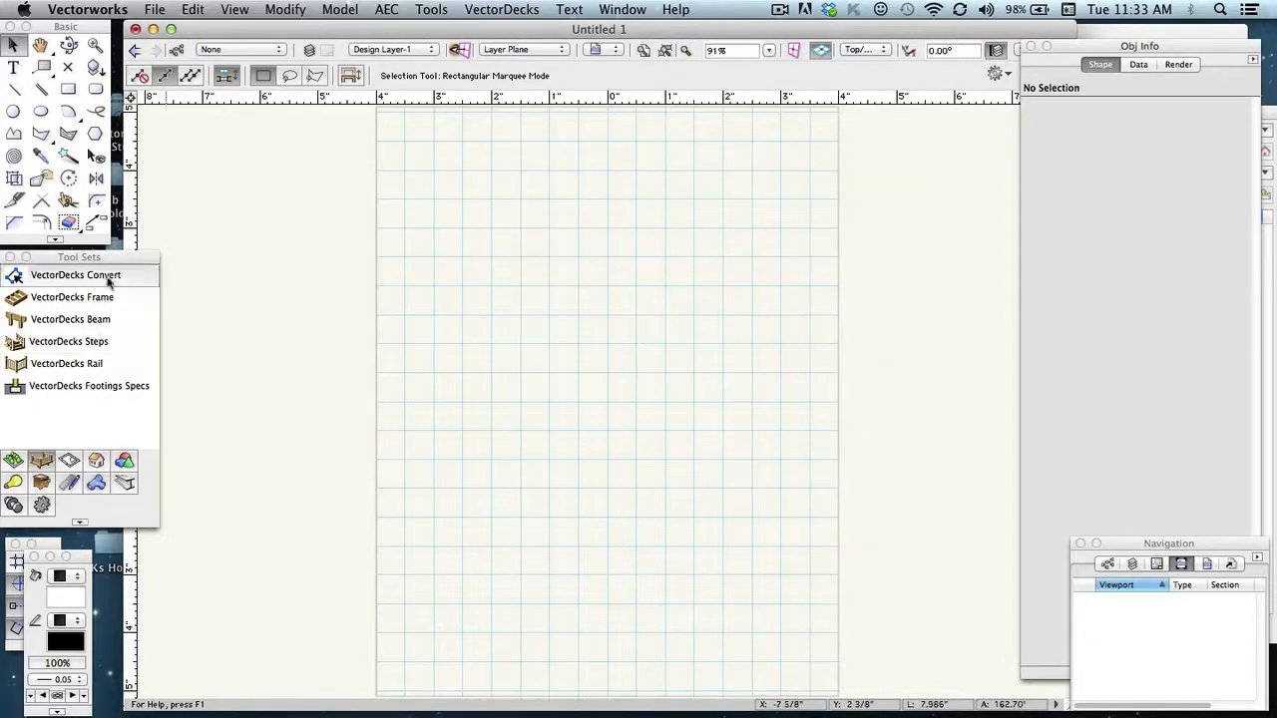